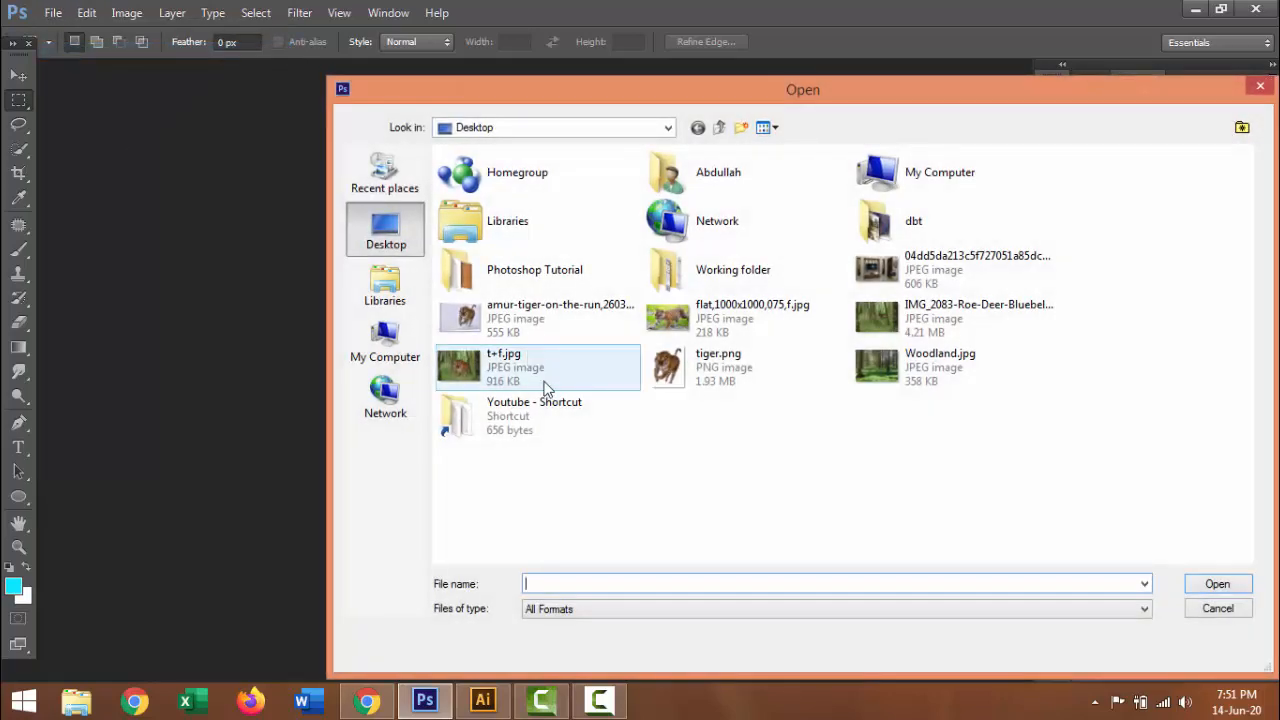
- Open the t+f.jpg tiger picture and the living-room JPEG from the Desktop together
click(545, 385)
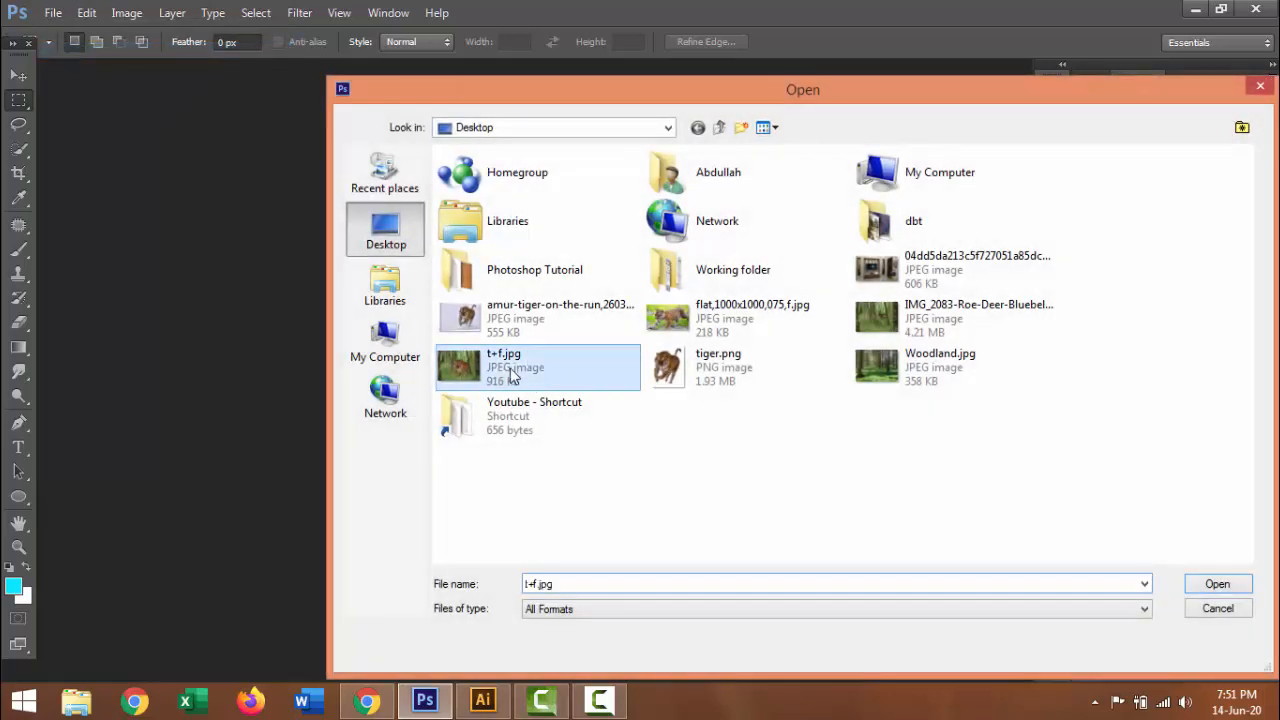
ctrl+click(950, 270)
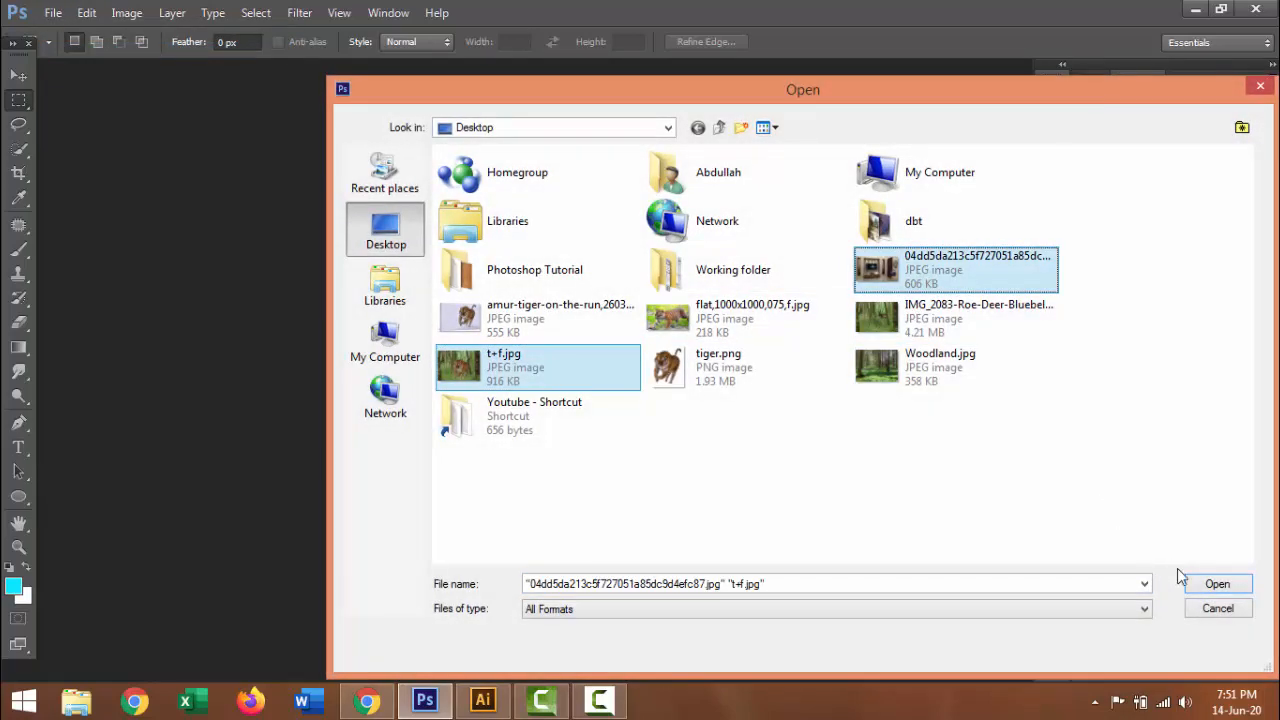
click(1217, 584)
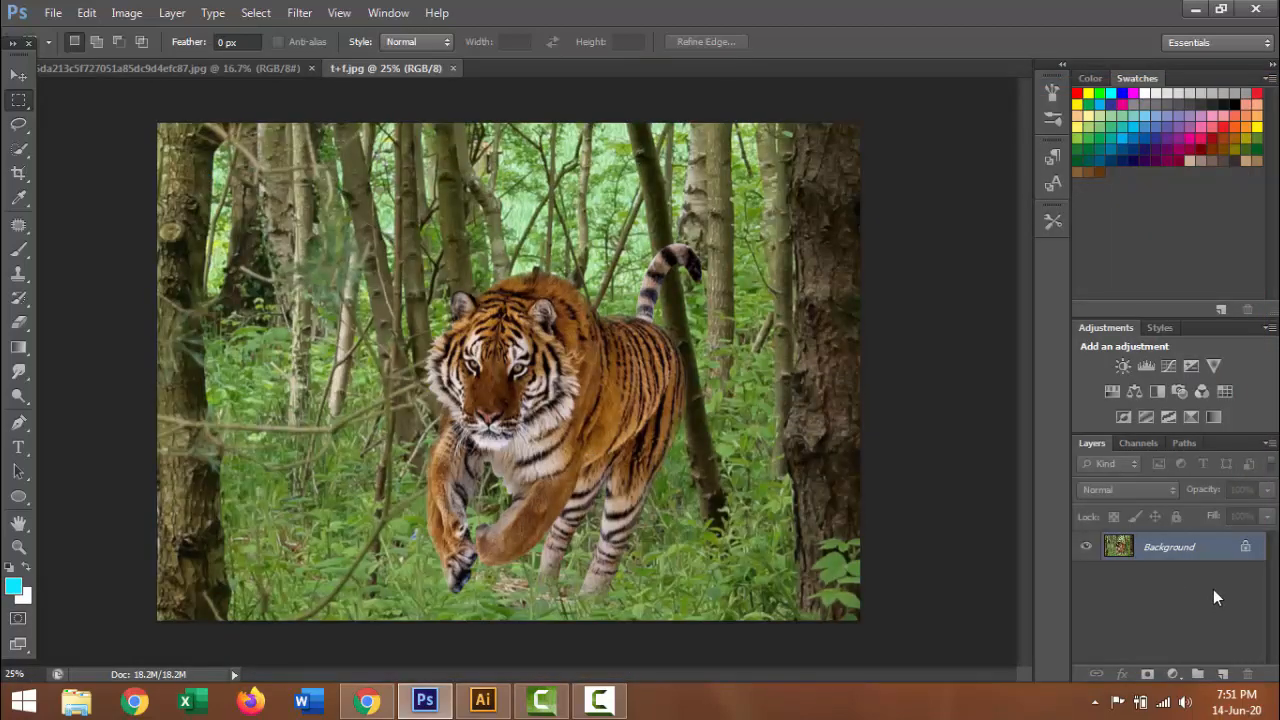
- Cut the entire tiger picture from t+f.jpg and close that file without saving the changes
key(ctrl+a)
click(86, 12)
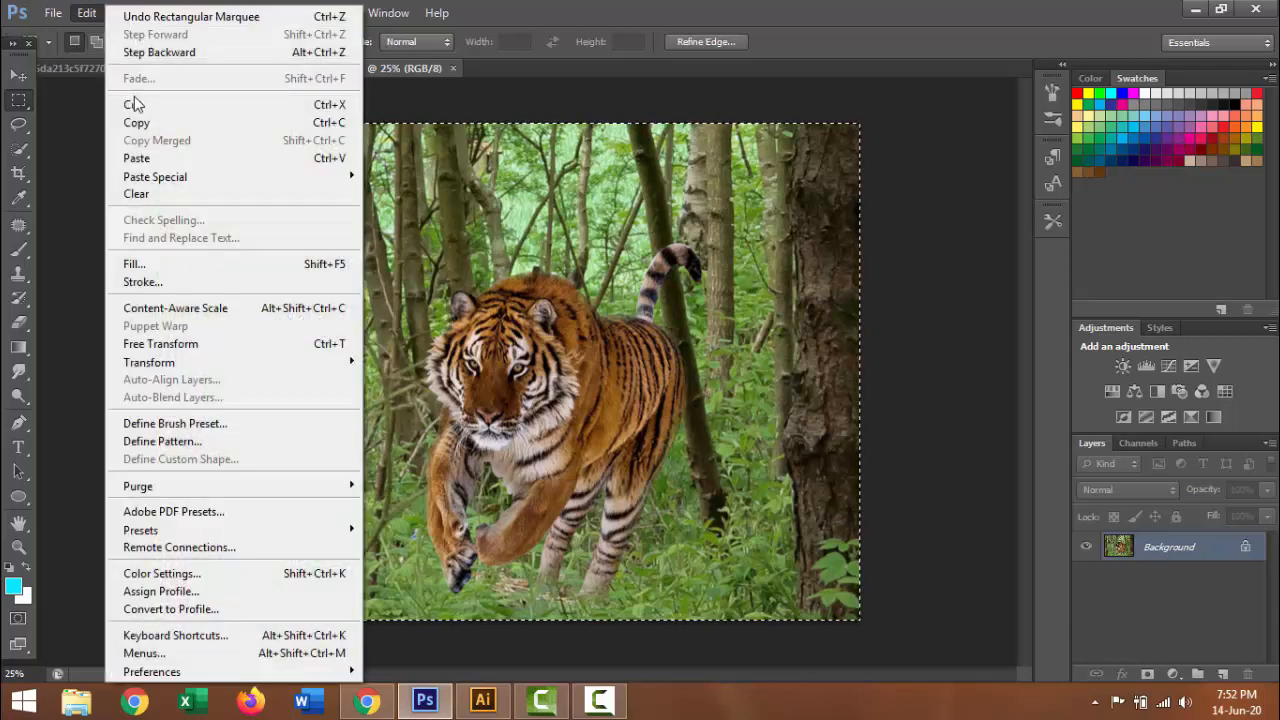
click(137, 104)
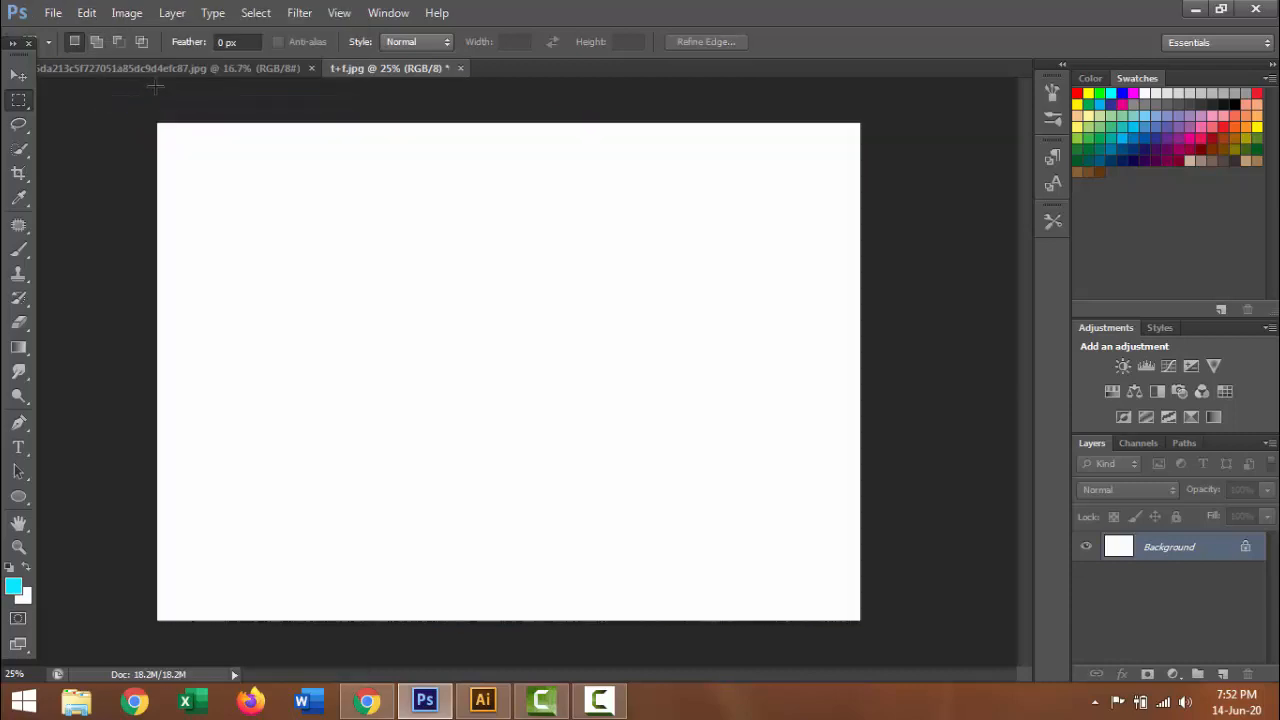
click(460, 68)
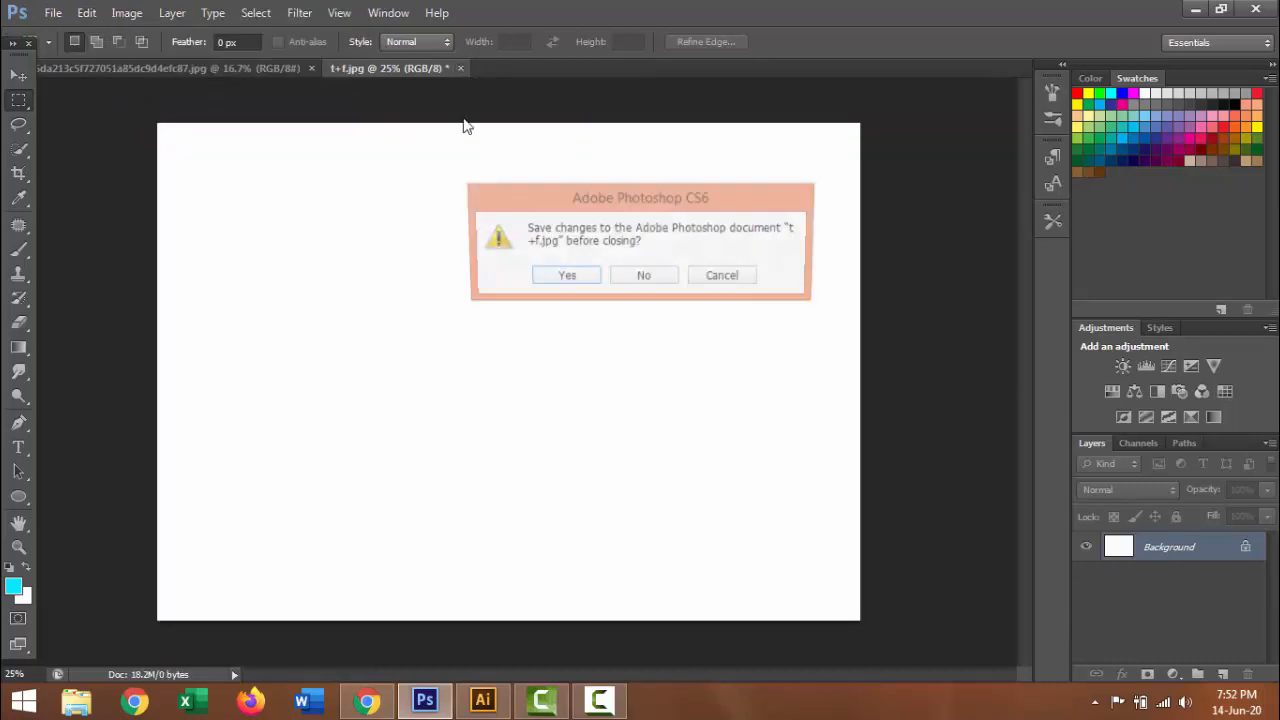
click(646, 277)
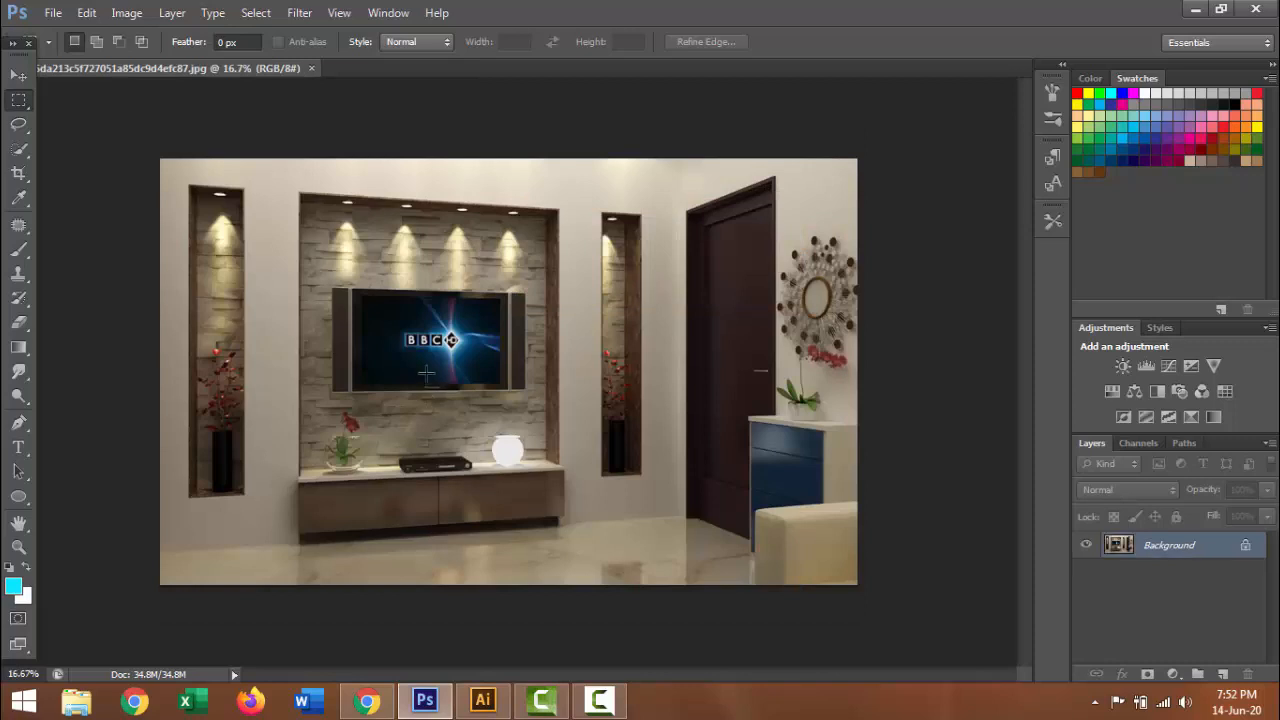
- Paste the cut tiger picture into the living-room image as a new layer
scroll(409, 333, up, 2)
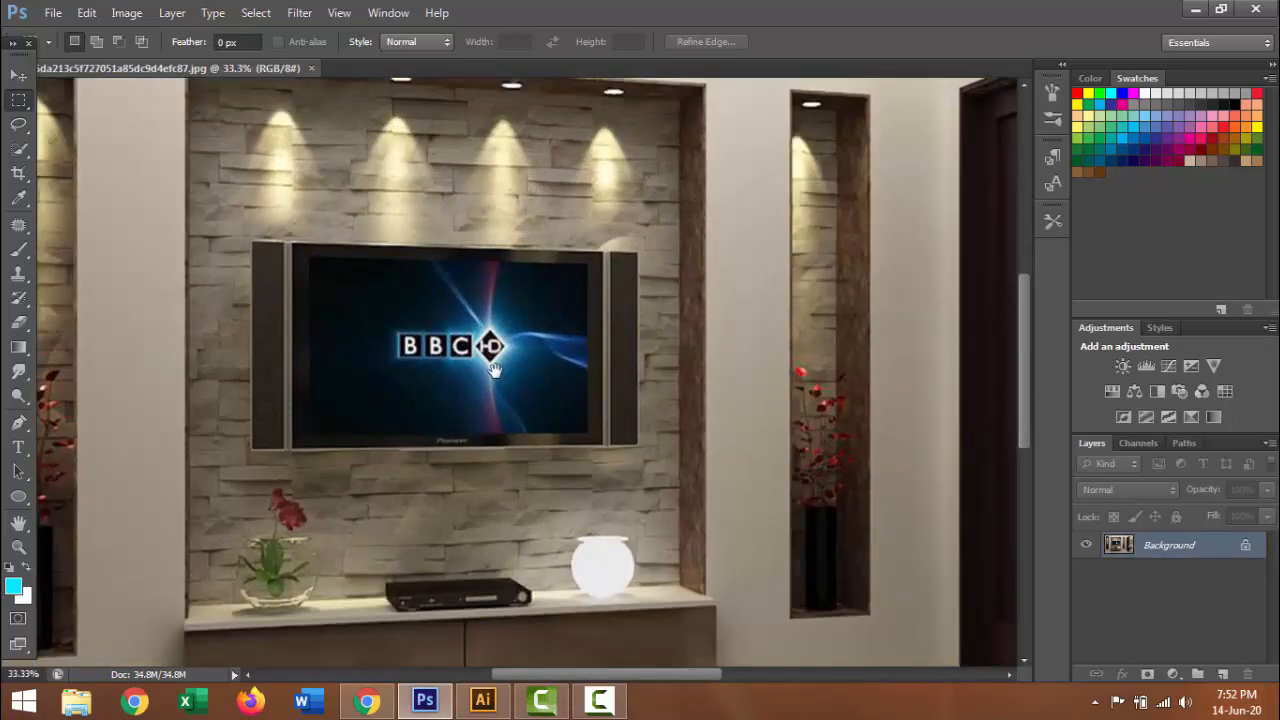
scroll(493, 370, up, 1)
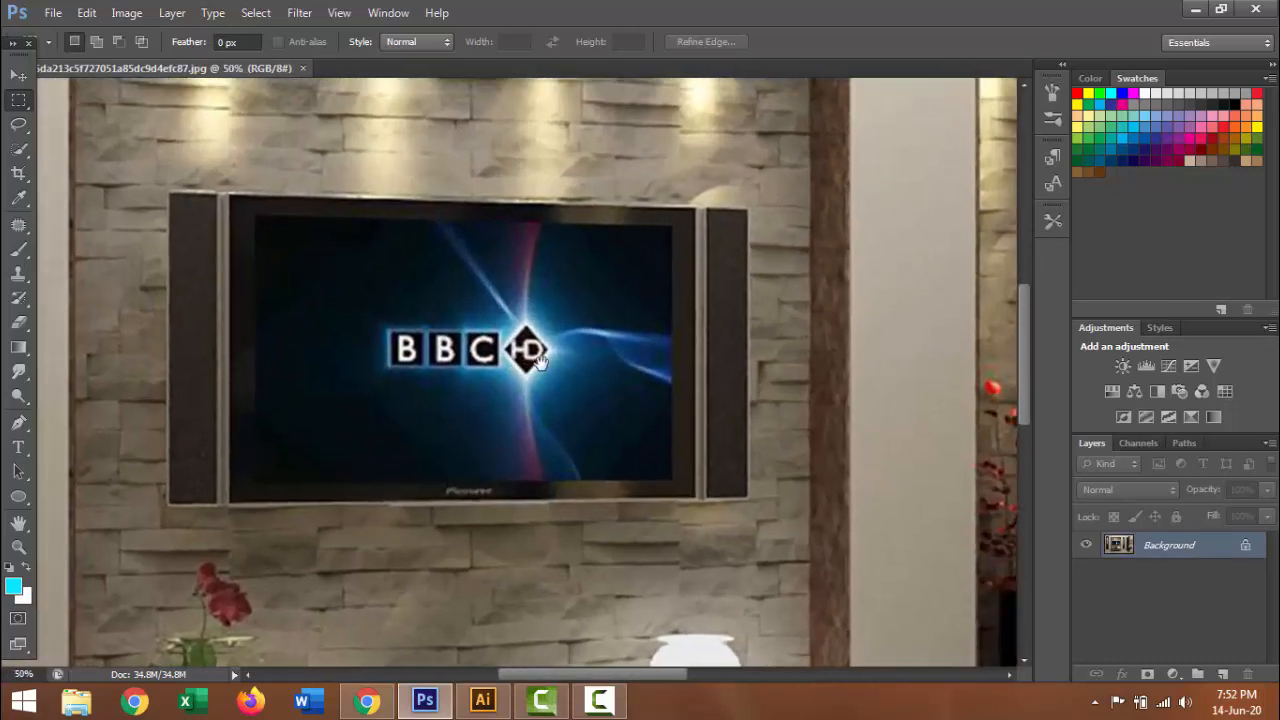
key(ctrl+v)
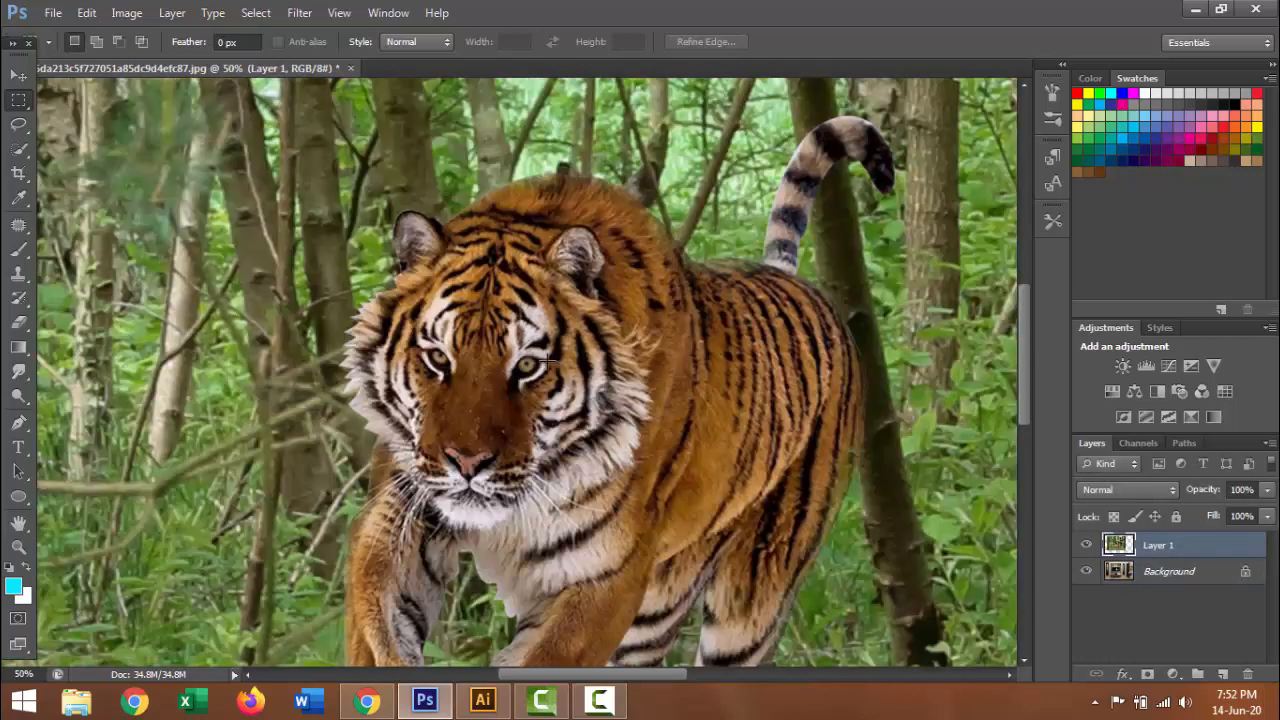
scroll(548, 358, down, 3)
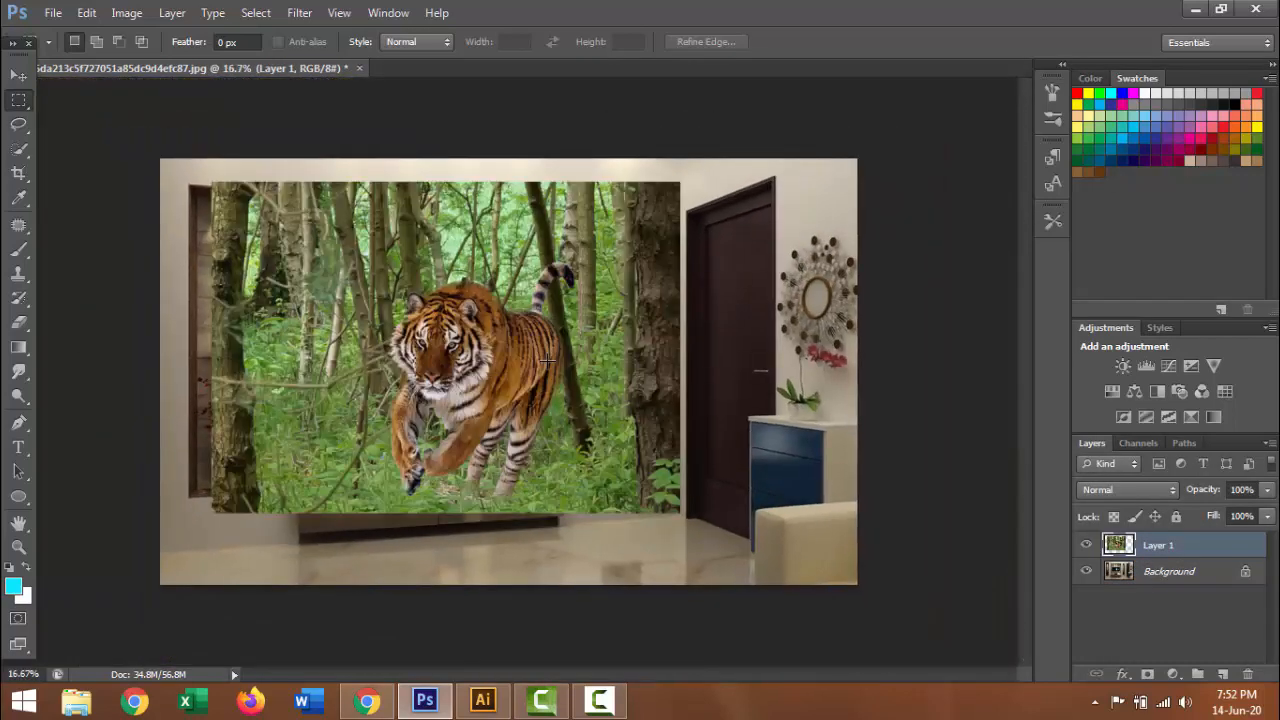
- Free-transform the tiger layer, scaling it down to about 36% over the television
key(ctrl+t)
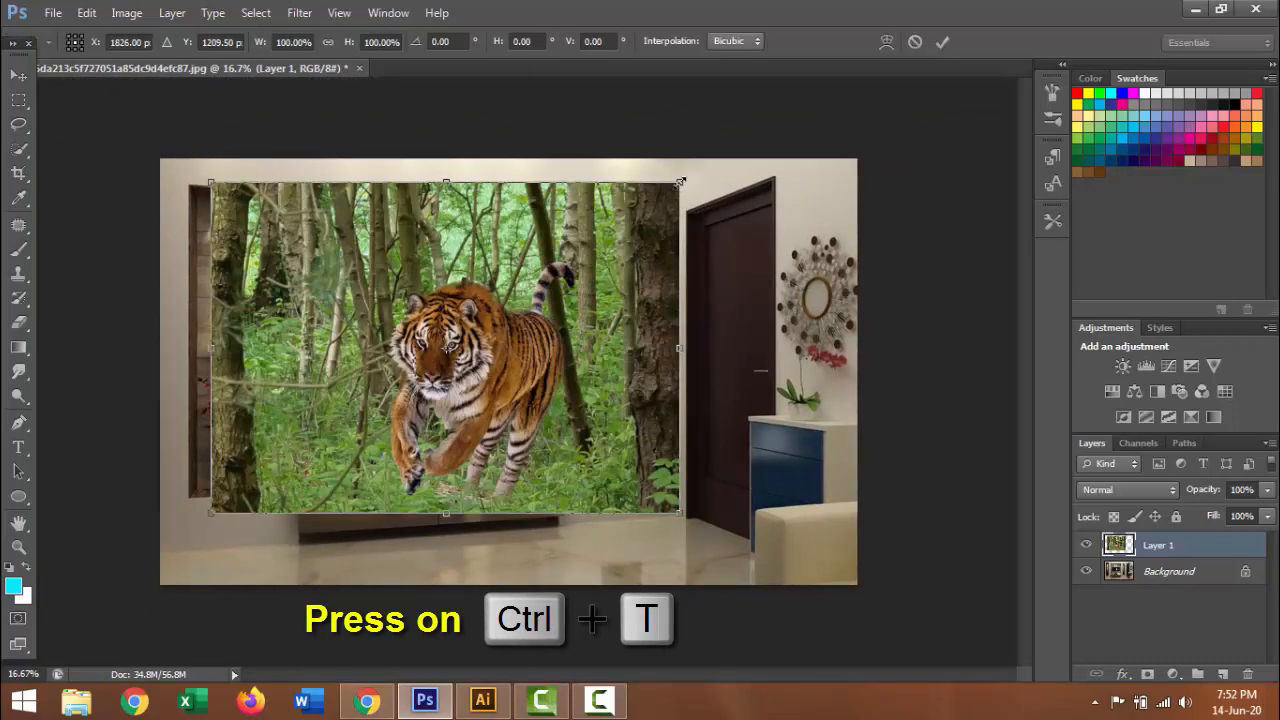
drag(679, 181, 560, 327)
scroll(540, 345, up, 3)
drag(543, 345, 783, 392)
- Lower the tiger layer's opacity to 65% so the television can be seen through it
click(1267, 489)
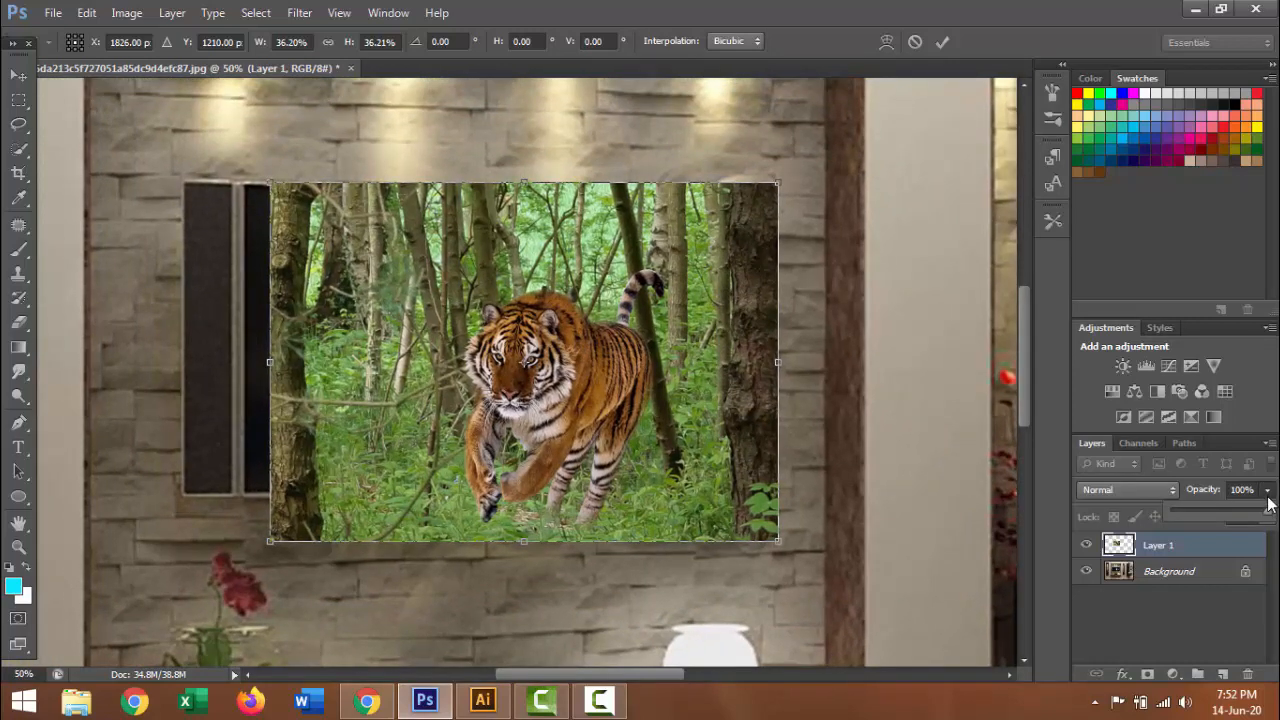
drag(1266, 511, 1177, 519)
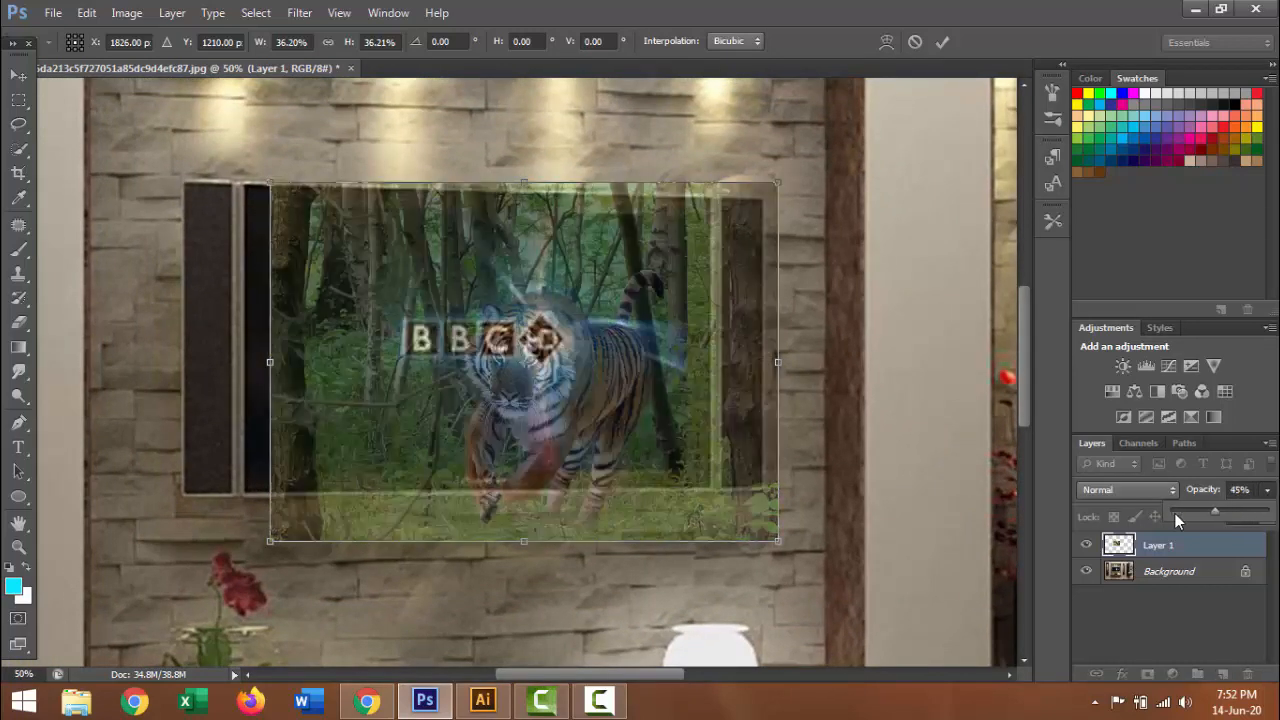
click(1232, 516)
- Move the tiger picture over the television and rotate it about -6.45°
drag(563, 370, 530, 362)
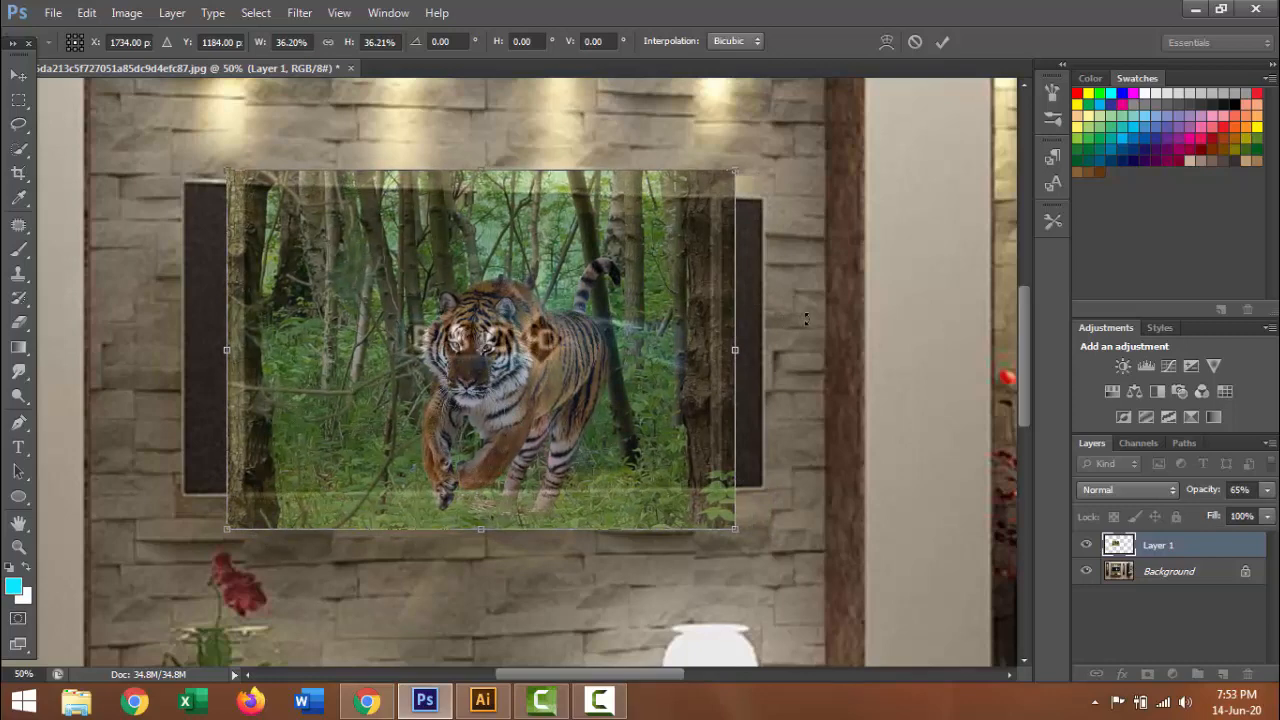
drag(806, 311, 788, 286)
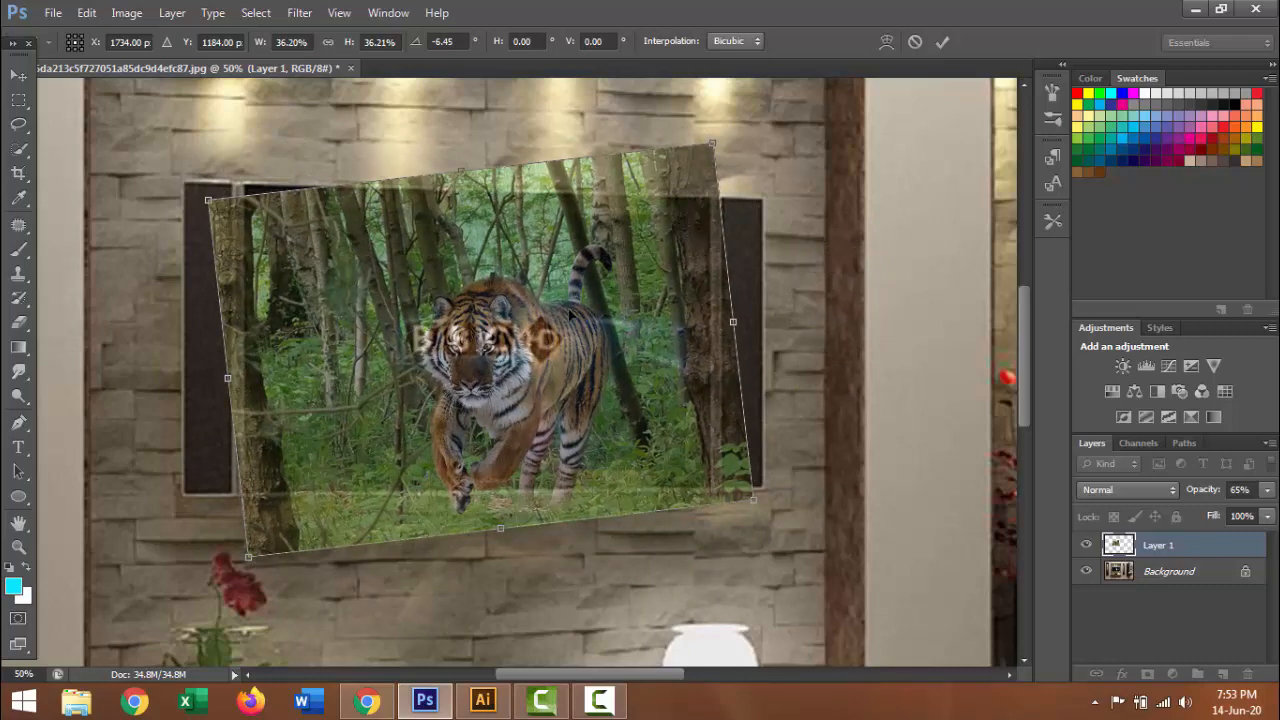
drag(581, 289, 553, 297)
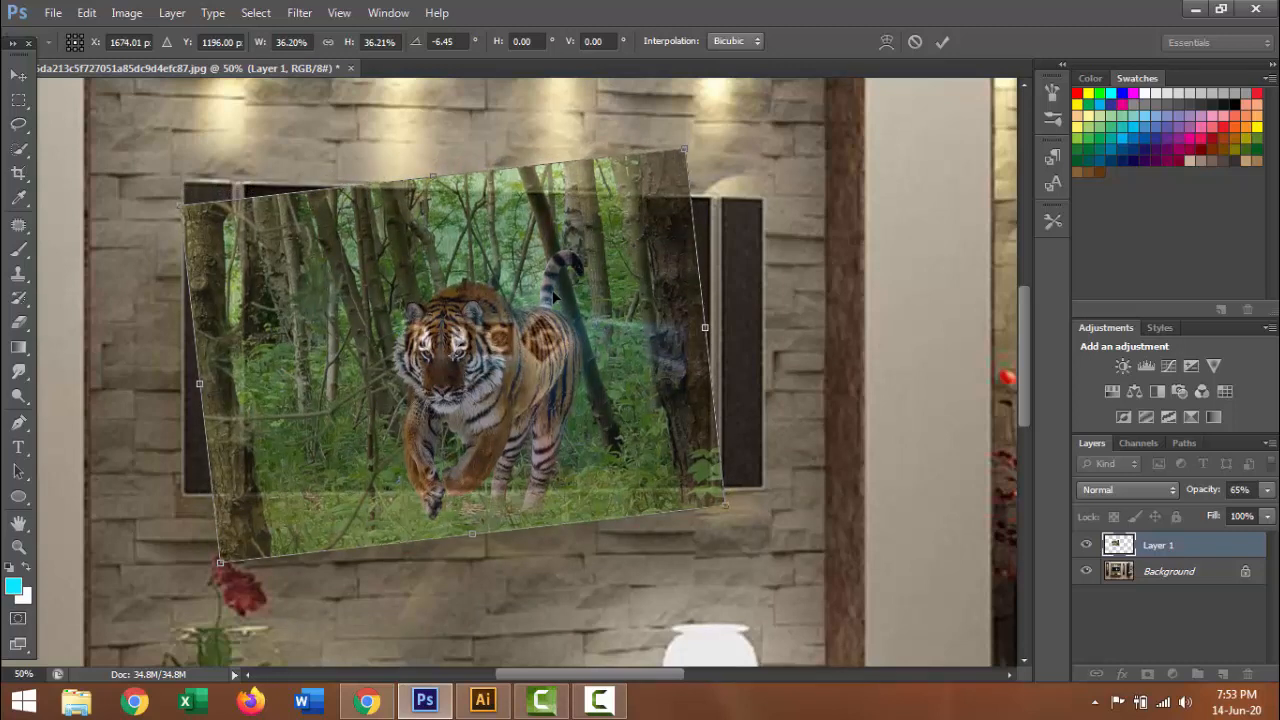
key(Escape)
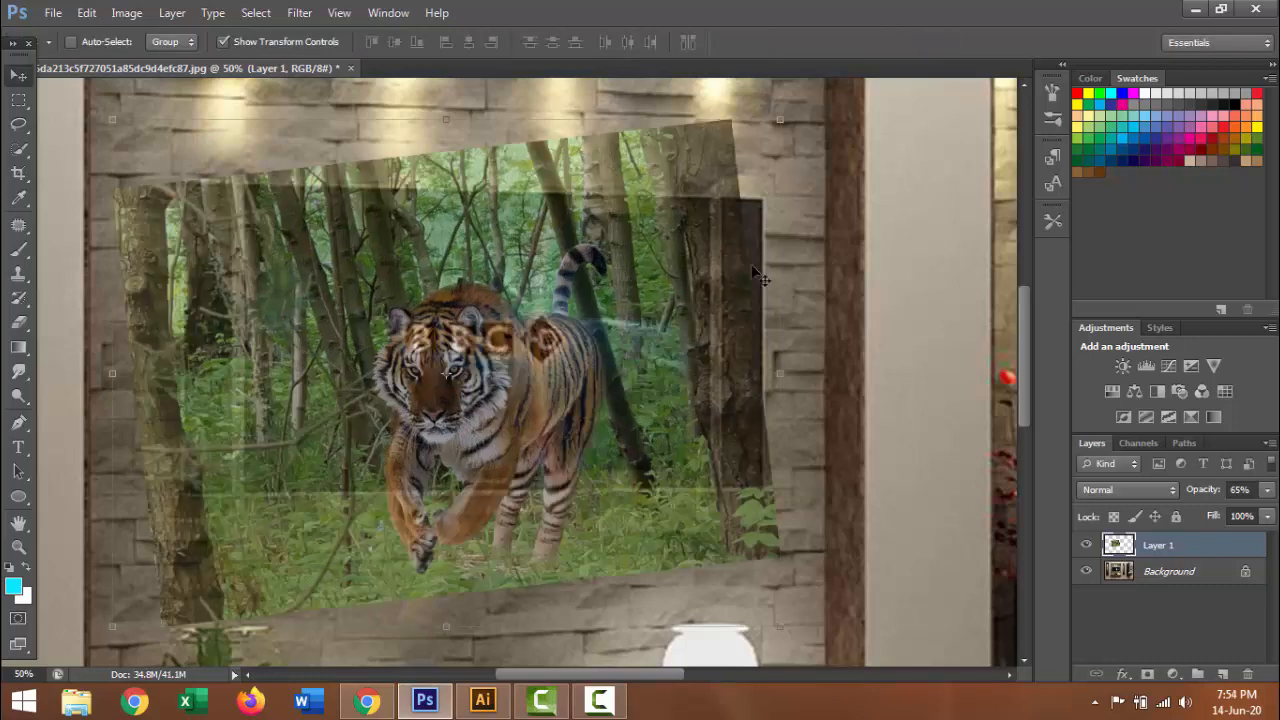
- Hide Layer 1 to uncover the television in the room photo
click(1087, 546)
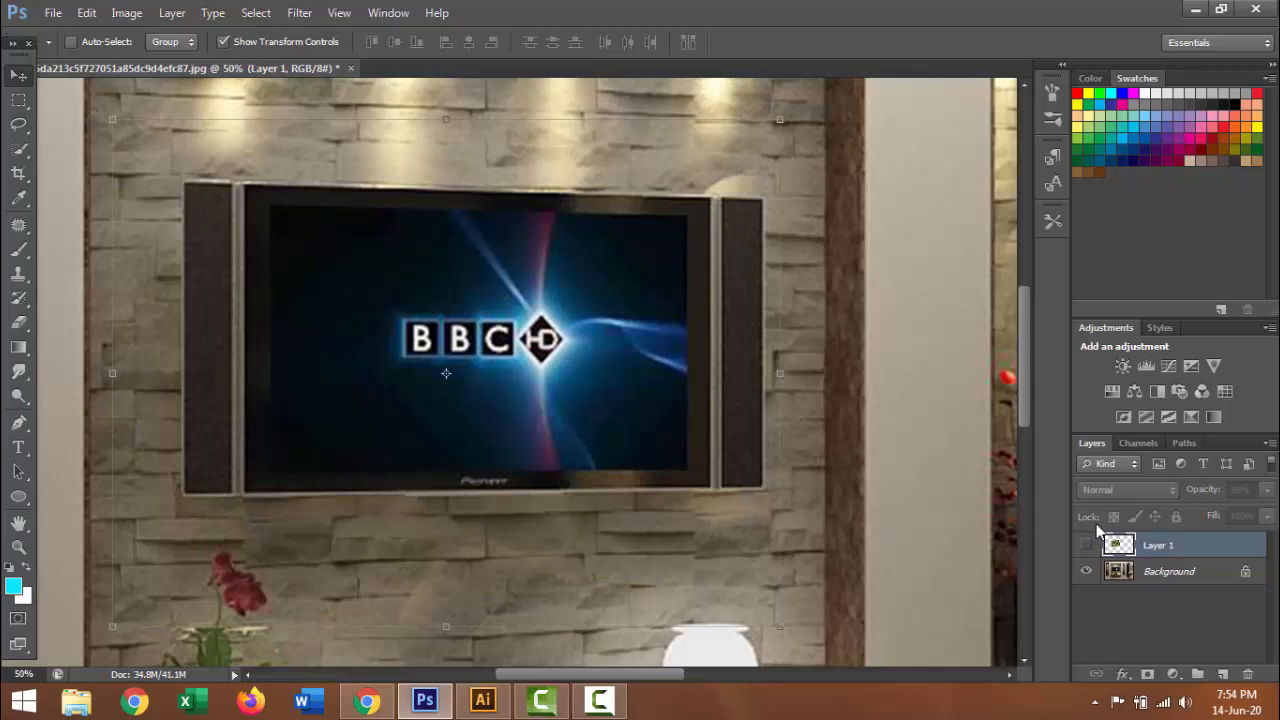
click(1087, 546)
click(1086, 546)
- Trace the television screen with a Pen path, placing anchor points at its four inner corners
click(18, 422)
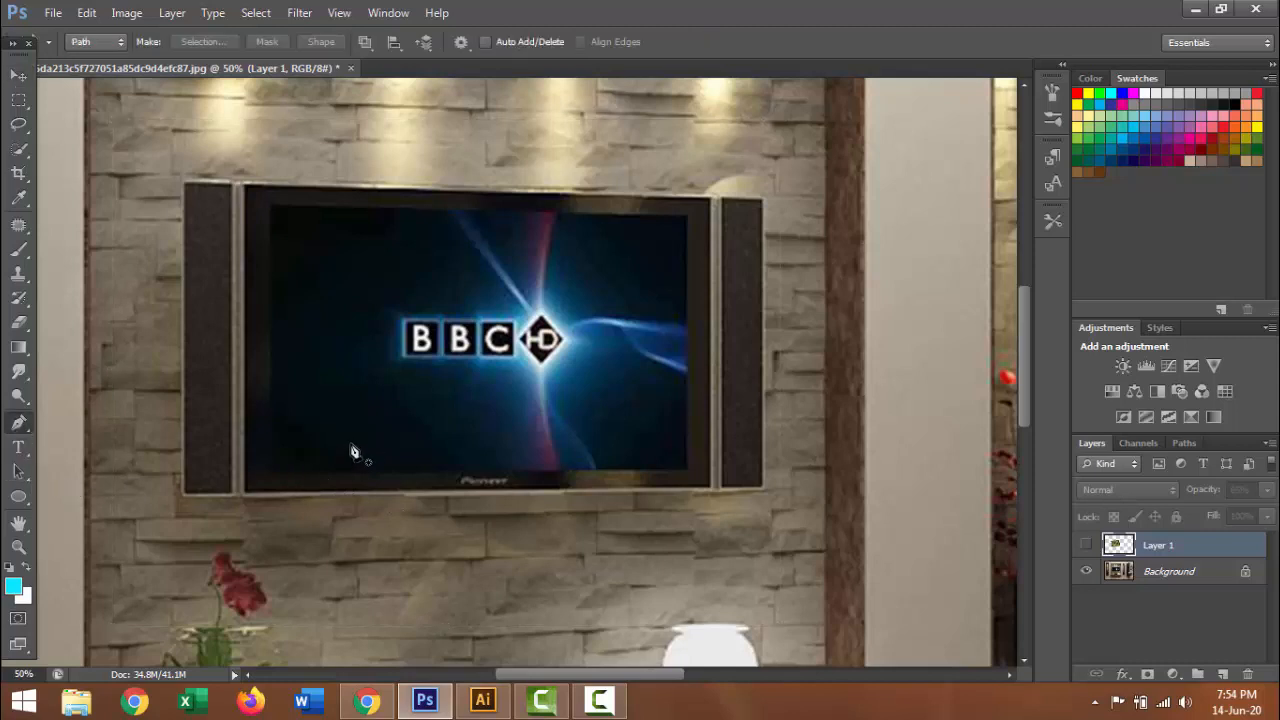
scroll(346, 440, up, 2)
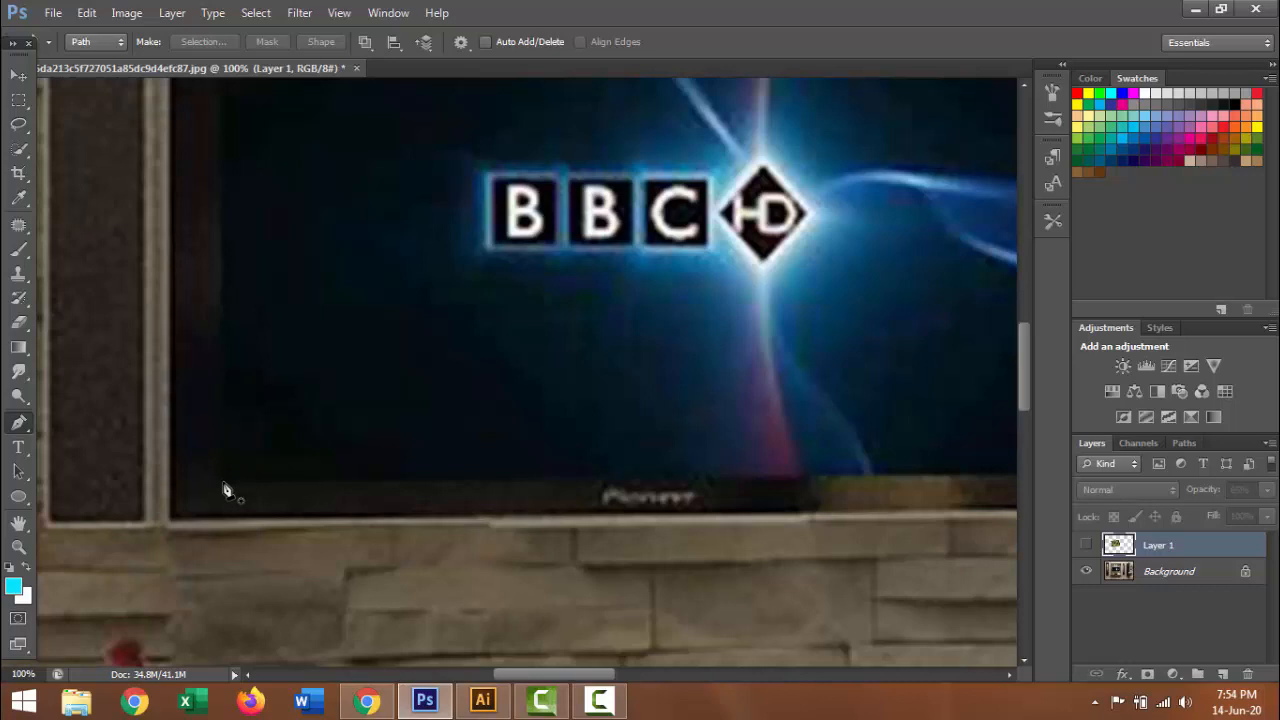
click(218, 486)
drag(337, 200, 337, 586)
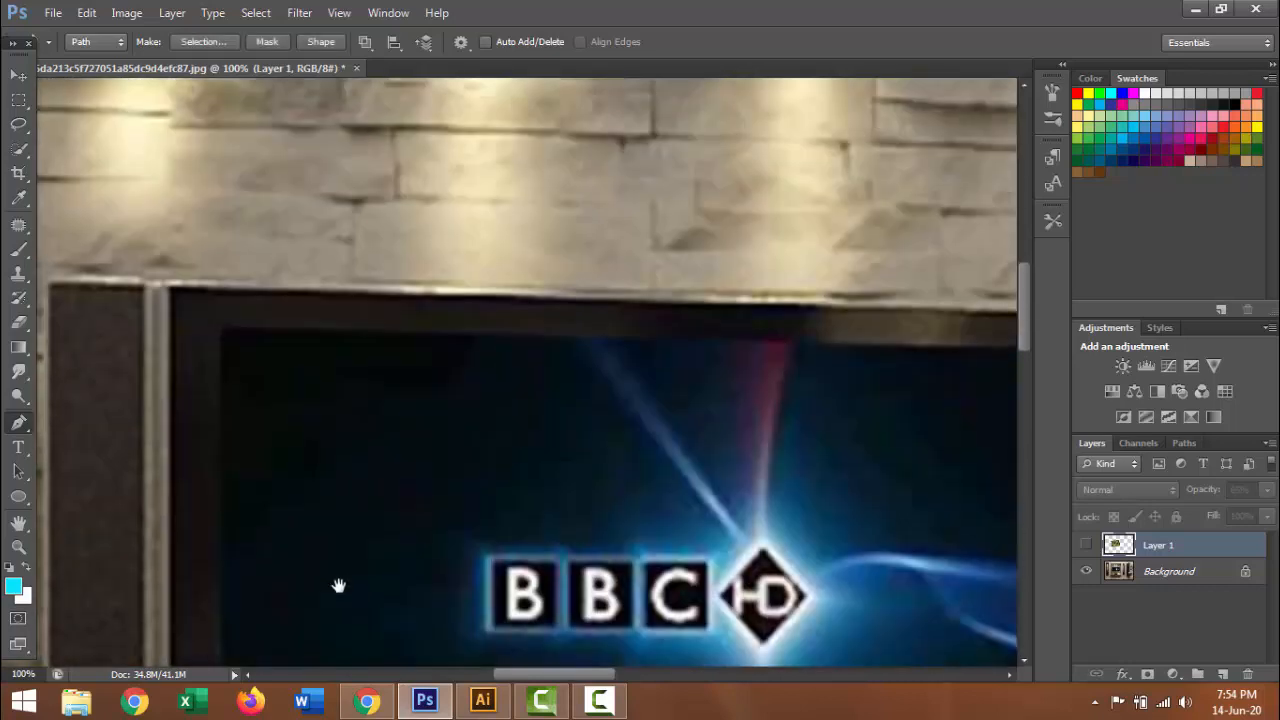
click(220, 371)
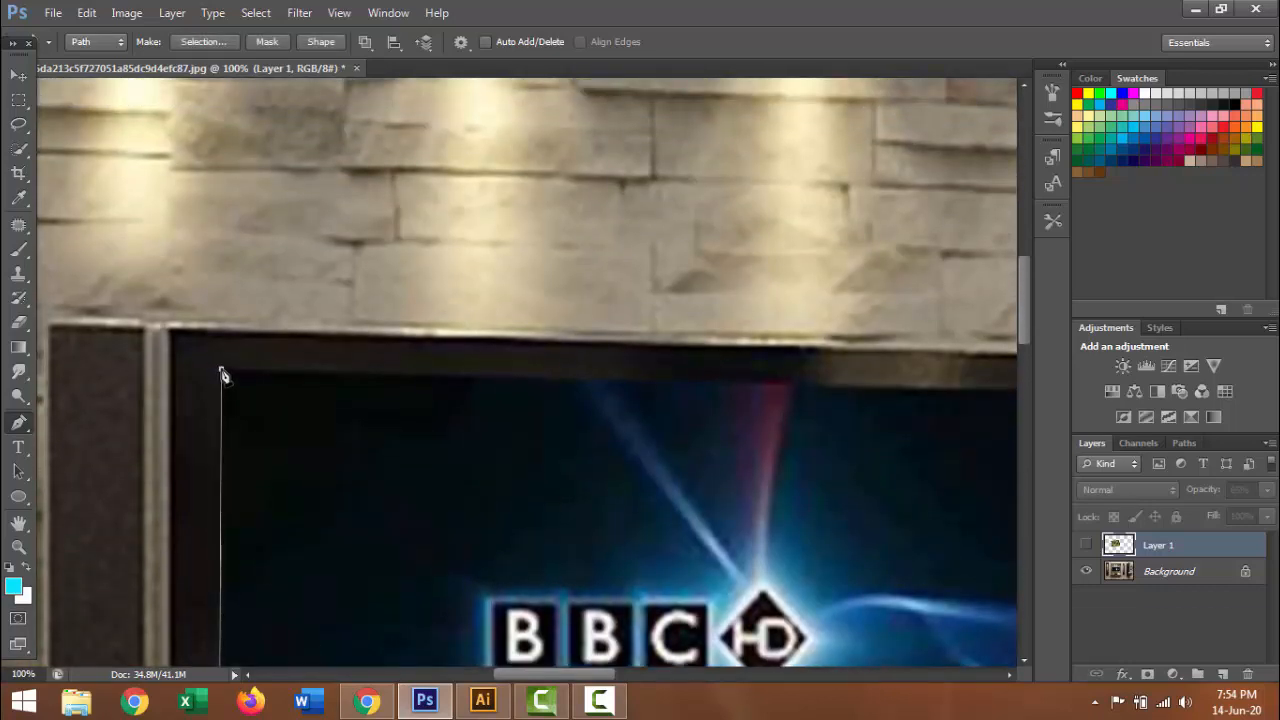
drag(548, 409, 118, 382)
click(631, 363)
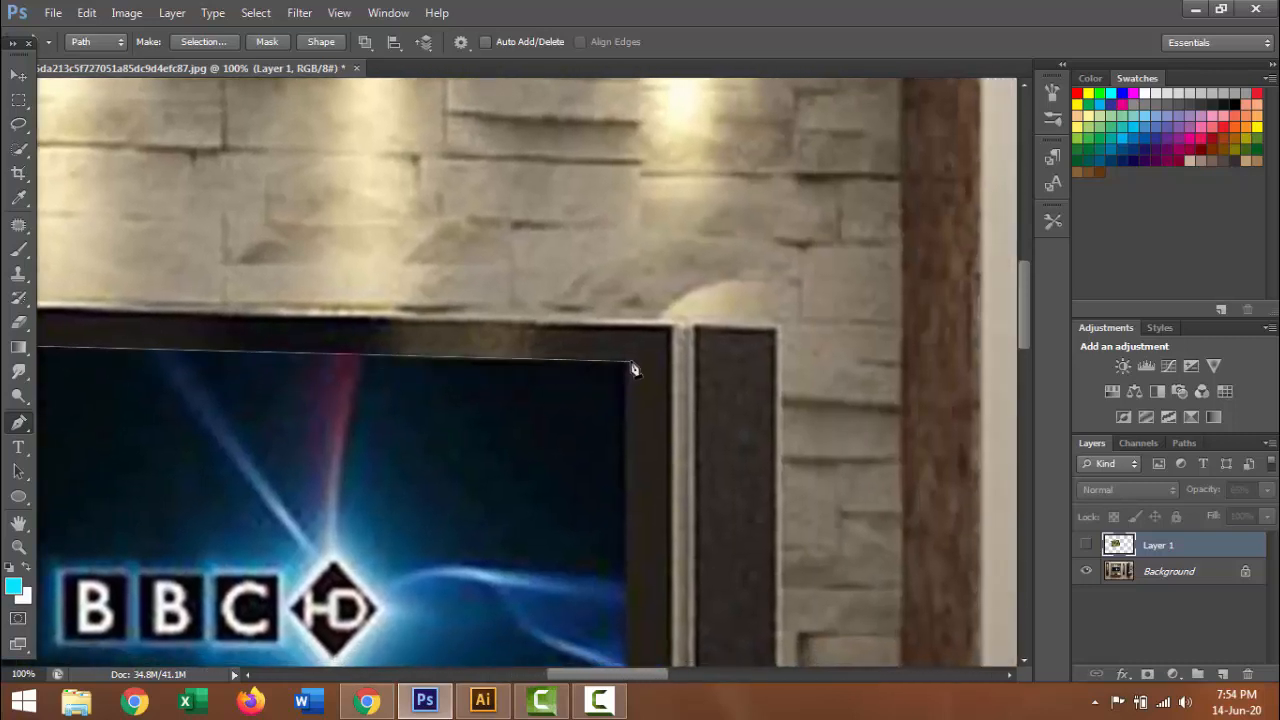
drag(620, 516, 655, 95)
drag(695, 381, 900, 503)
click(687, 125)
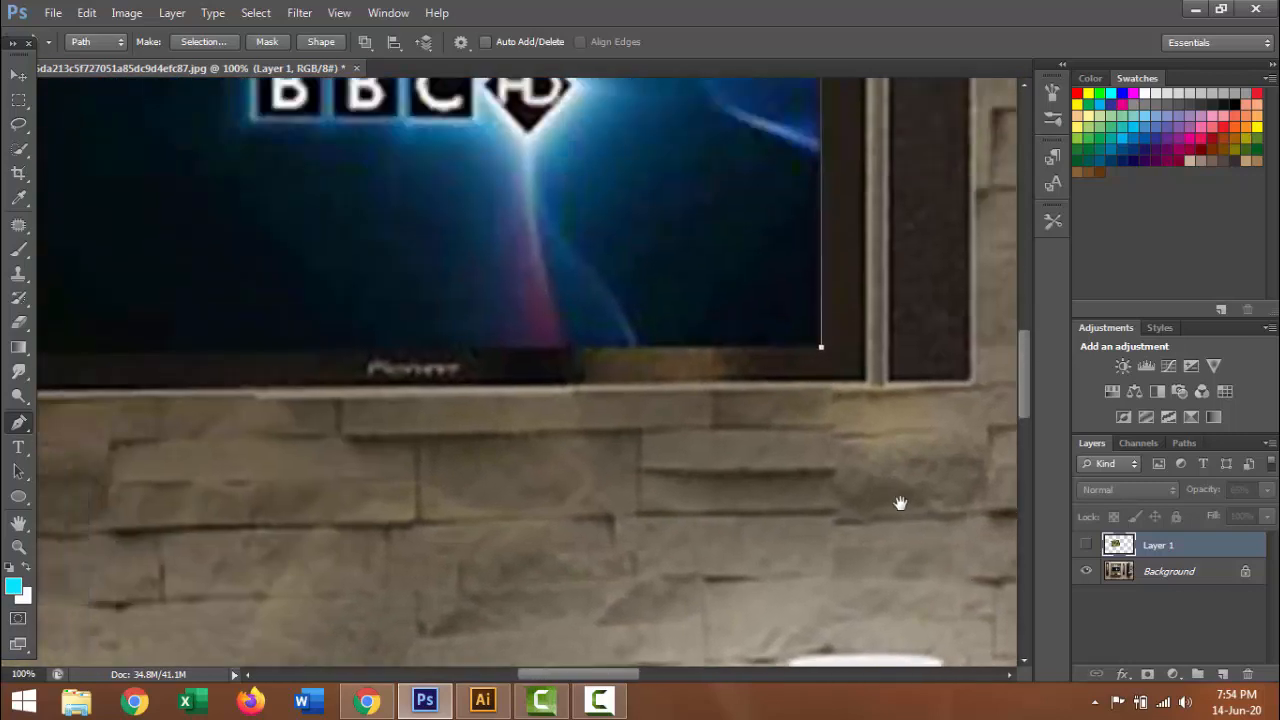
alt+click(729, 417)
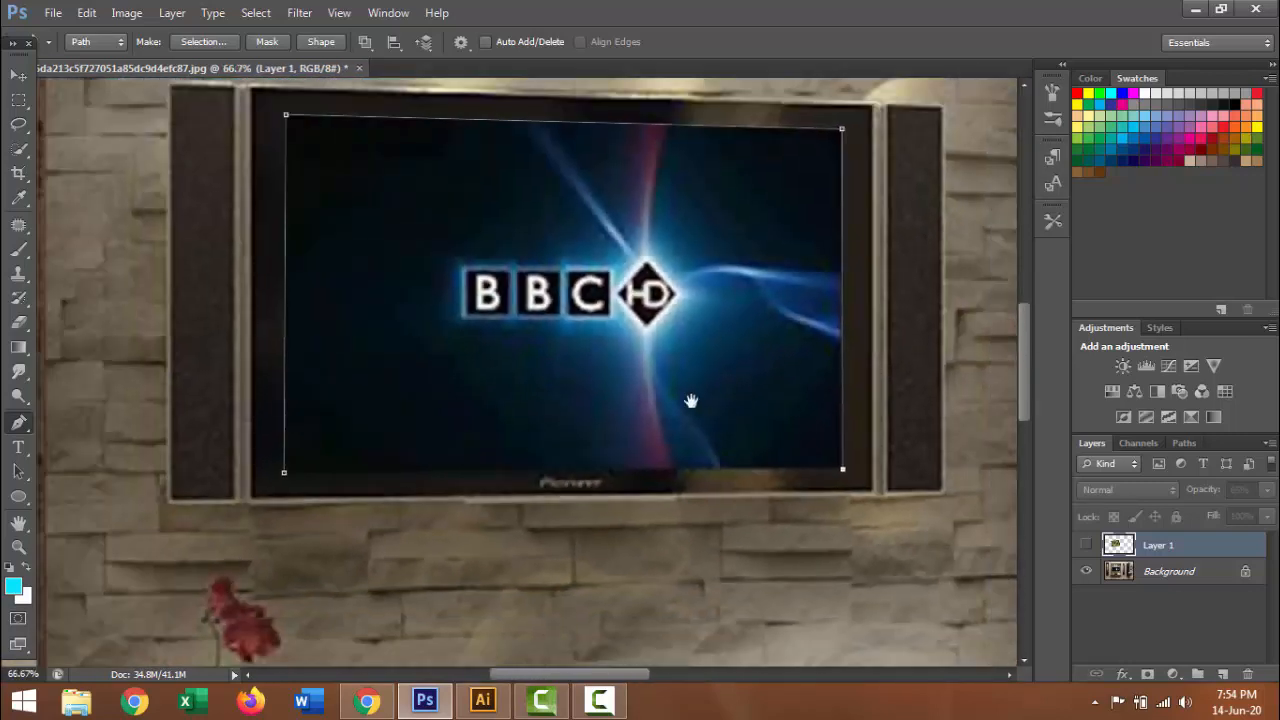
drag(671, 387, 703, 391)
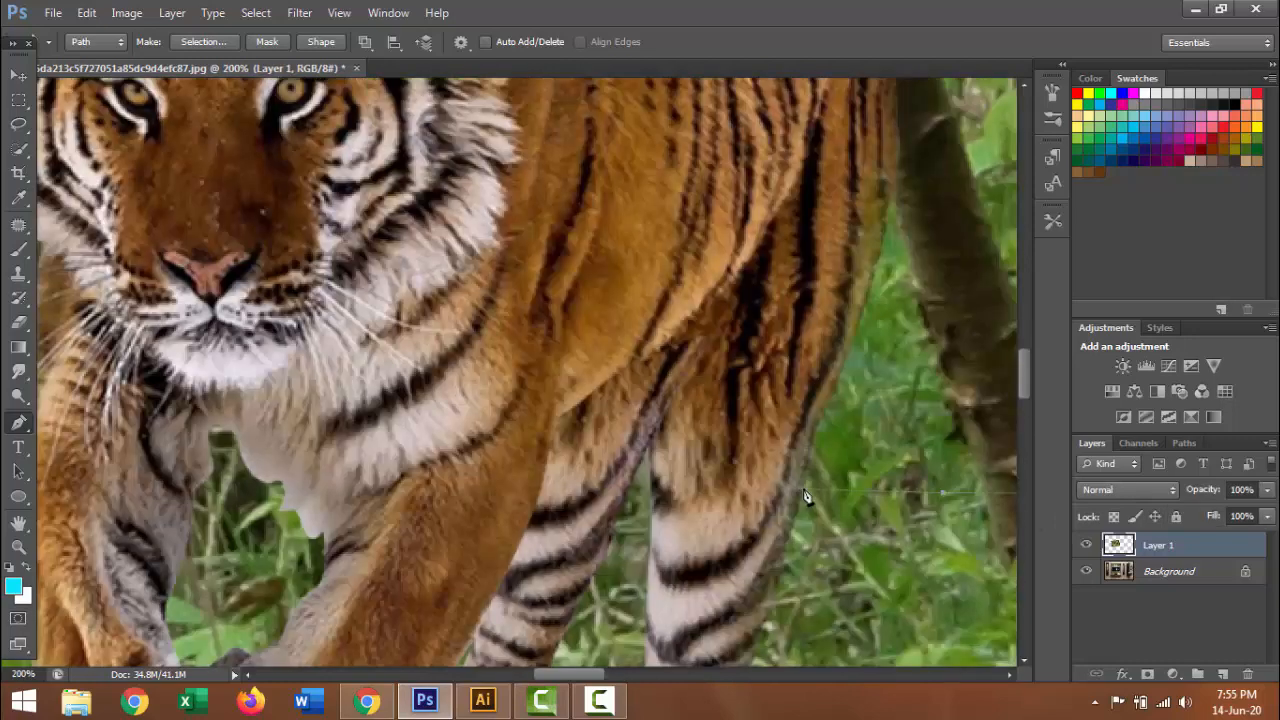
- Continue the path across the tiger's hind legs and along the underside of the raised front leg to its paw
drag(803, 490, 627, 492)
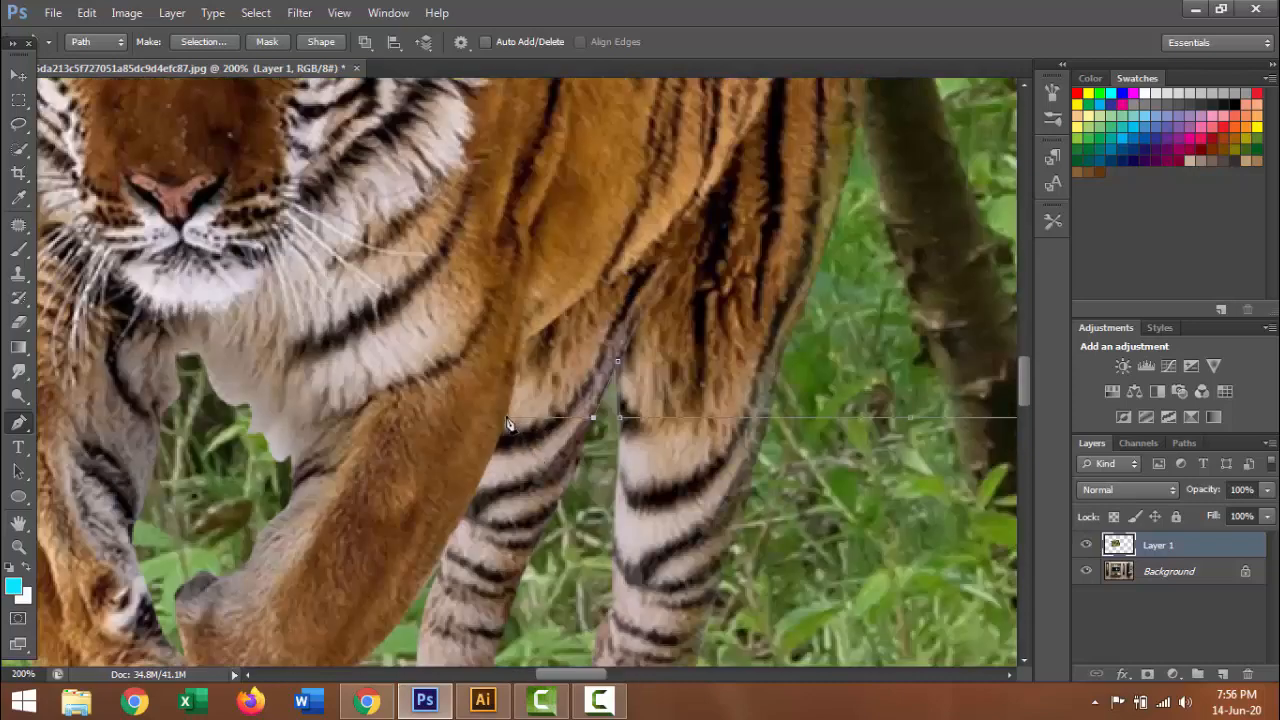
drag(385, 640, 543, 446)
key(ctrl+plus)
drag(499, 490, 554, 604)
alt+click(687, 427)
drag(501, 524, 464, 530)
drag(410, 474, 369, 394)
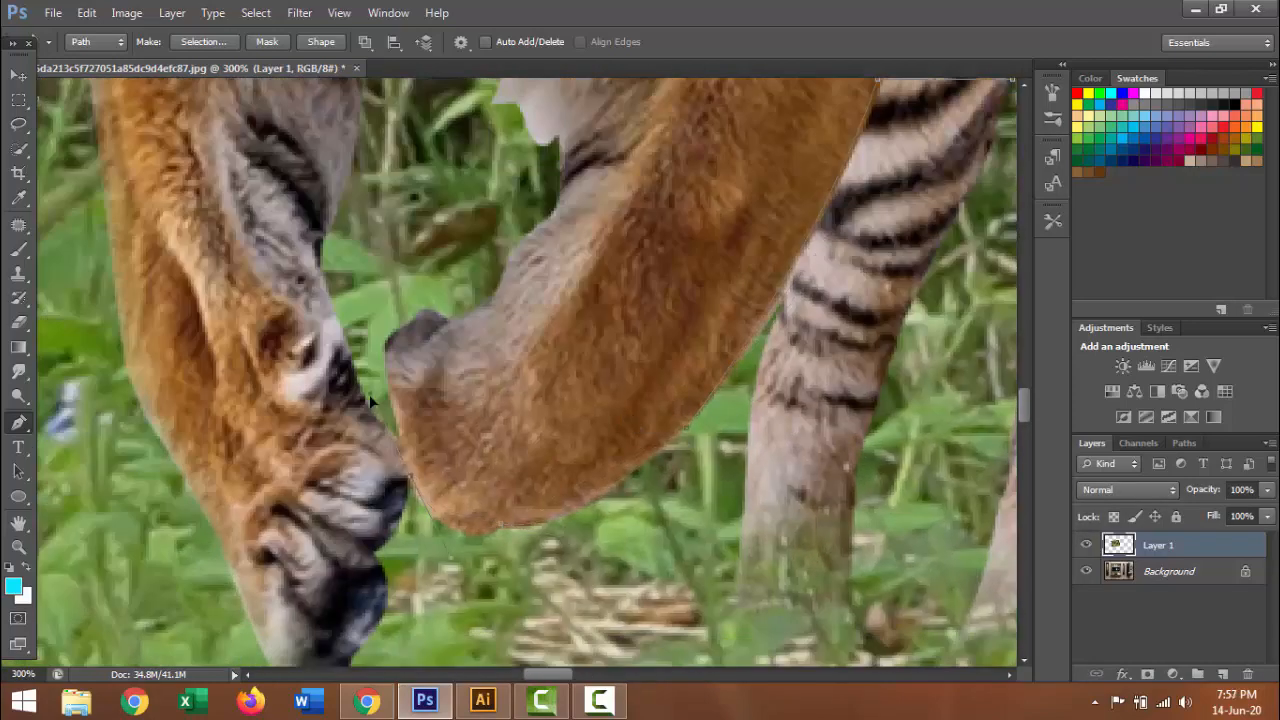
- Trace the path around the toes of the extended front paw and up the inner edge of that leg
drag(380, 547, 362, 564)
drag(369, 600, 390, 448)
drag(388, 505, 358, 536)
drag(300, 230, 282, 558)
drag(369, 583, 351, 528)
drag(333, 478, 326, 446)
drag(326, 411, 335, 390)
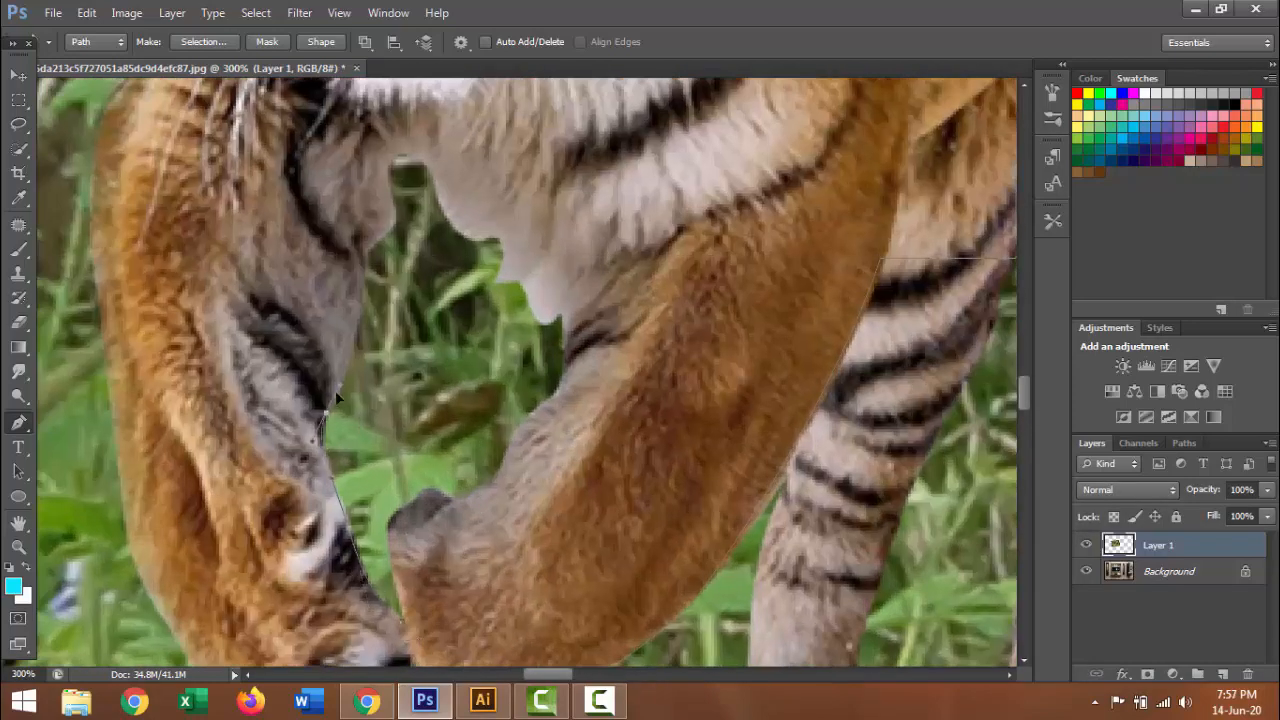
- Trace the chest fur and the raised leg's inner edge, closing the path around the gap between the front legs
drag(365, 247, 443, 209)
drag(487, 236, 514, 230)
drag(498, 280, 515, 276)
drag(532, 303, 722, 317)
drag(703, 411, 658, 492)
drag(606, 505, 590, 491)
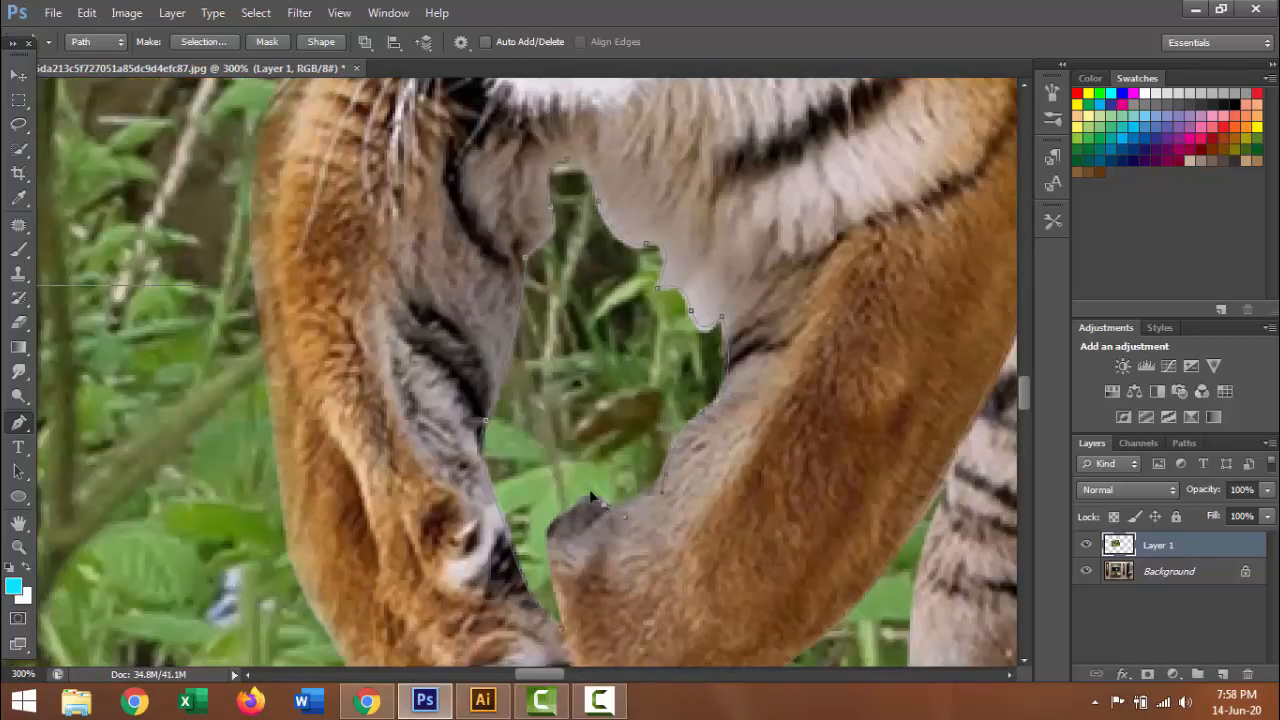
drag(548, 542, 549, 563)
click(561, 628)
- Trace the outer edge of the extended front leg upward to the television screen's bottom edge
key(ctrl+minus)
drag(563, 380, 747, 321)
drag(623, 562, 613, 535)
drag(575, 475, 560, 444)
click(549, 381)
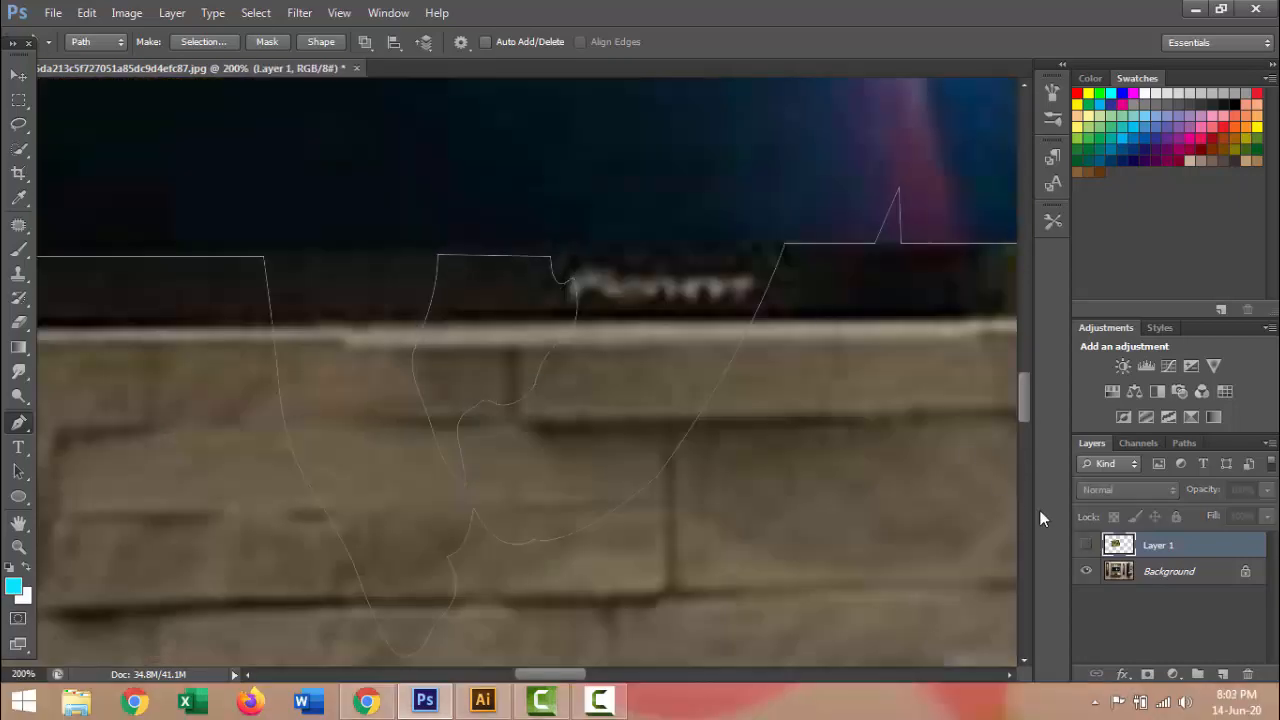
- Make the tiger picture on Layer 1 visible again over the living-room photo
click(1087, 545)
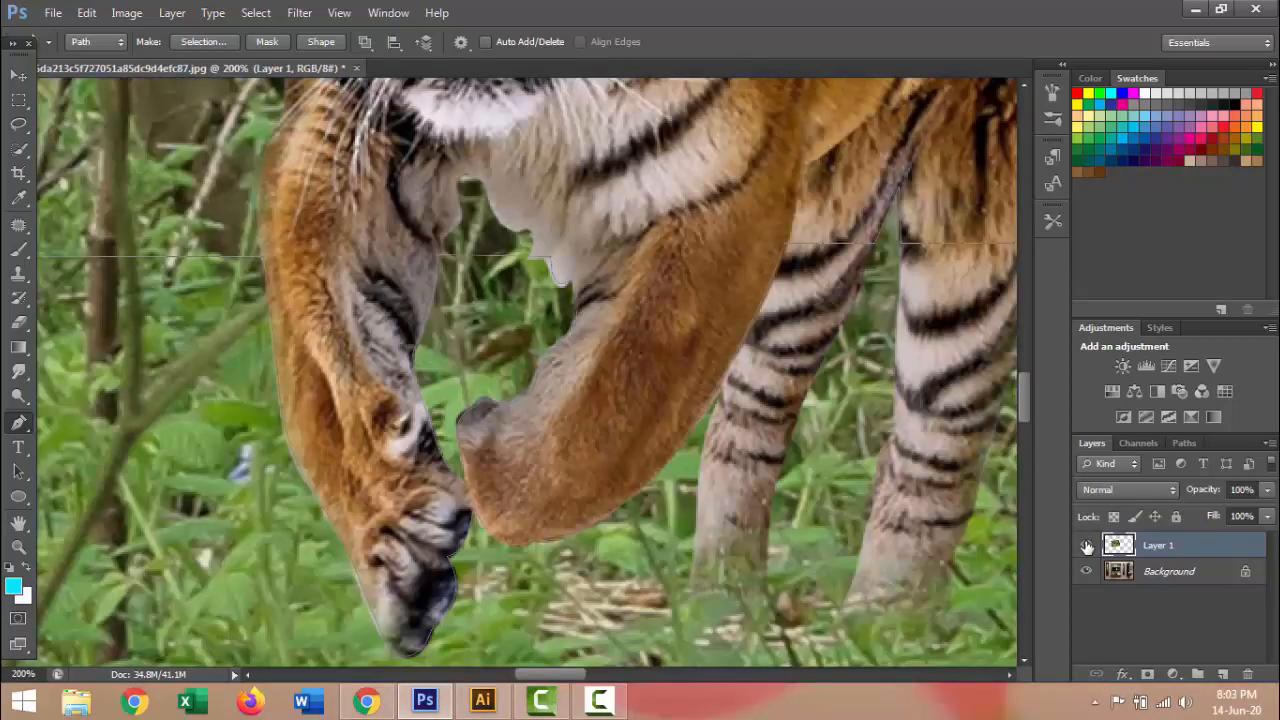
key(ctrl+minus)
key(ctrl+minus)
key(ctrl+minus)
key(ctrl+minus)
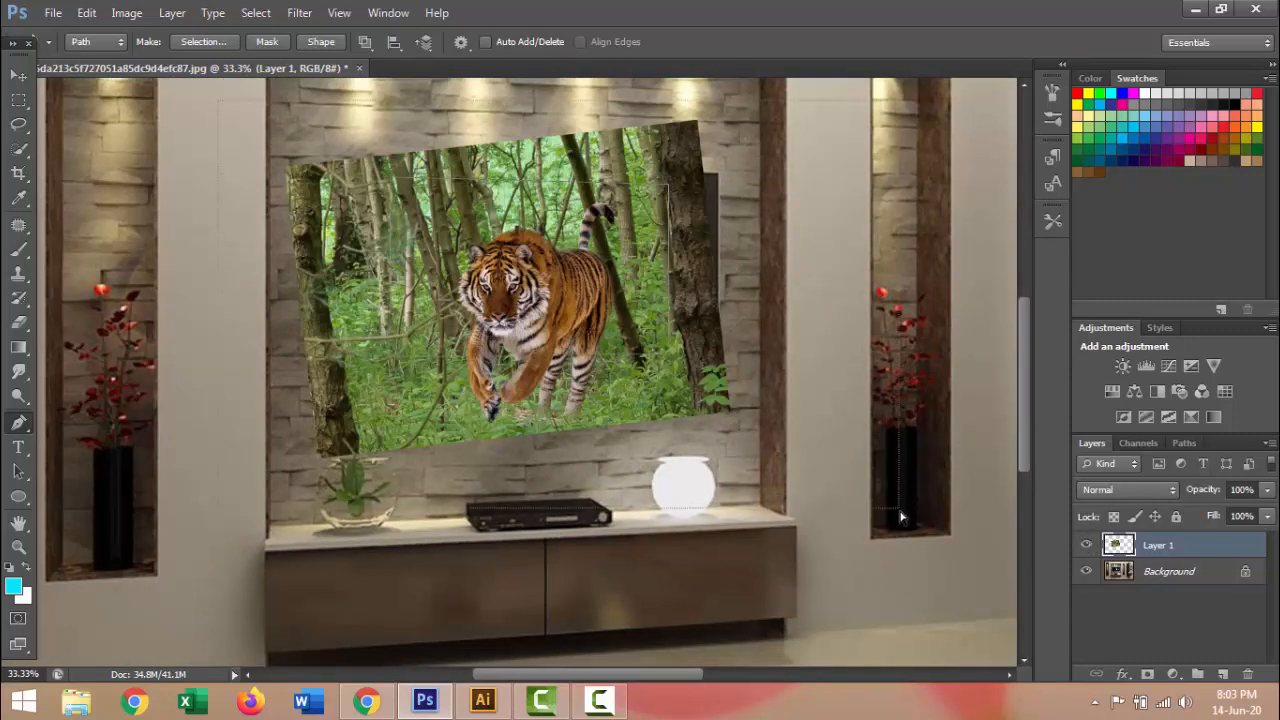
- Convert the traced path into a selection and add a layer mask from it to Layer 1
right_click(548, 292)
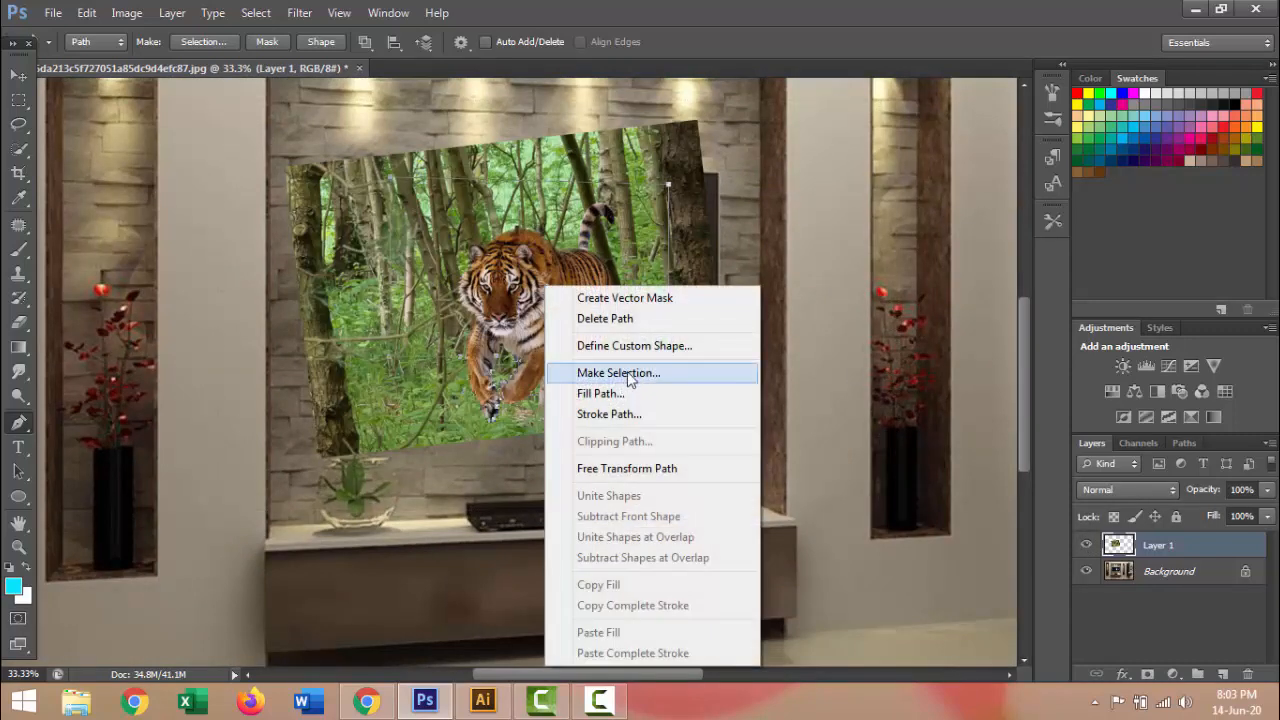
click(636, 369)
click(737, 199)
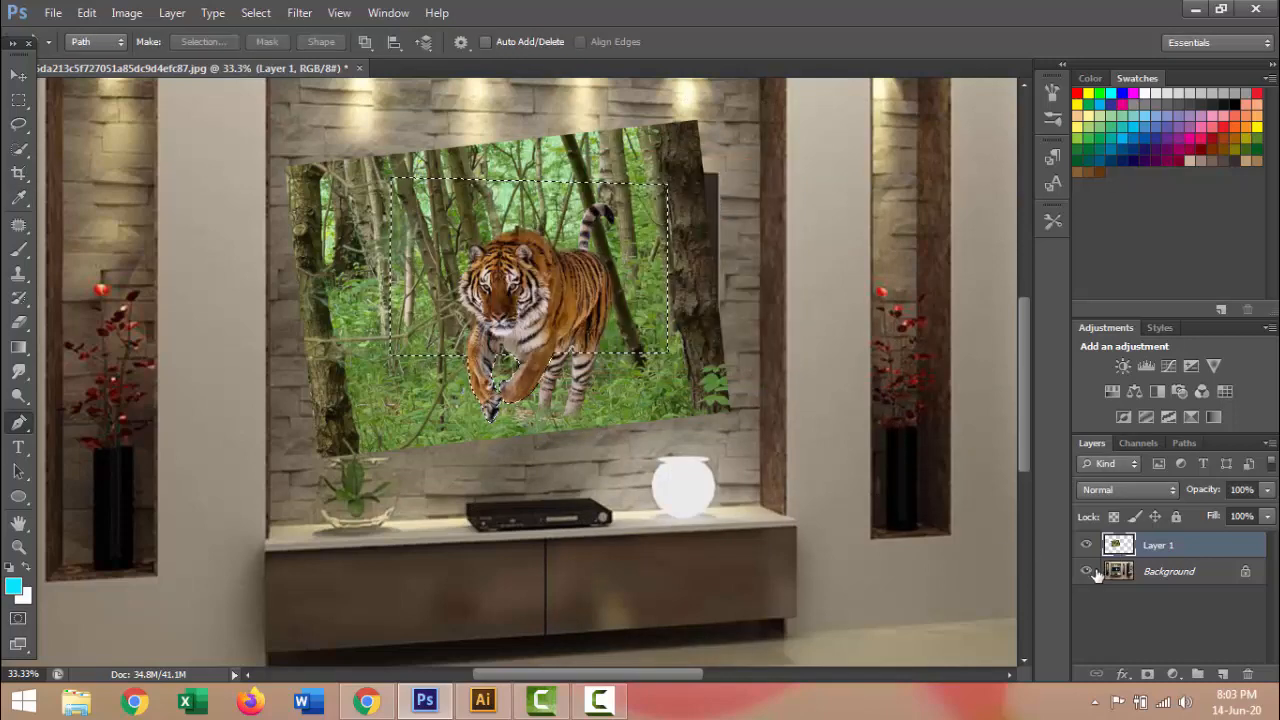
click(1147, 675)
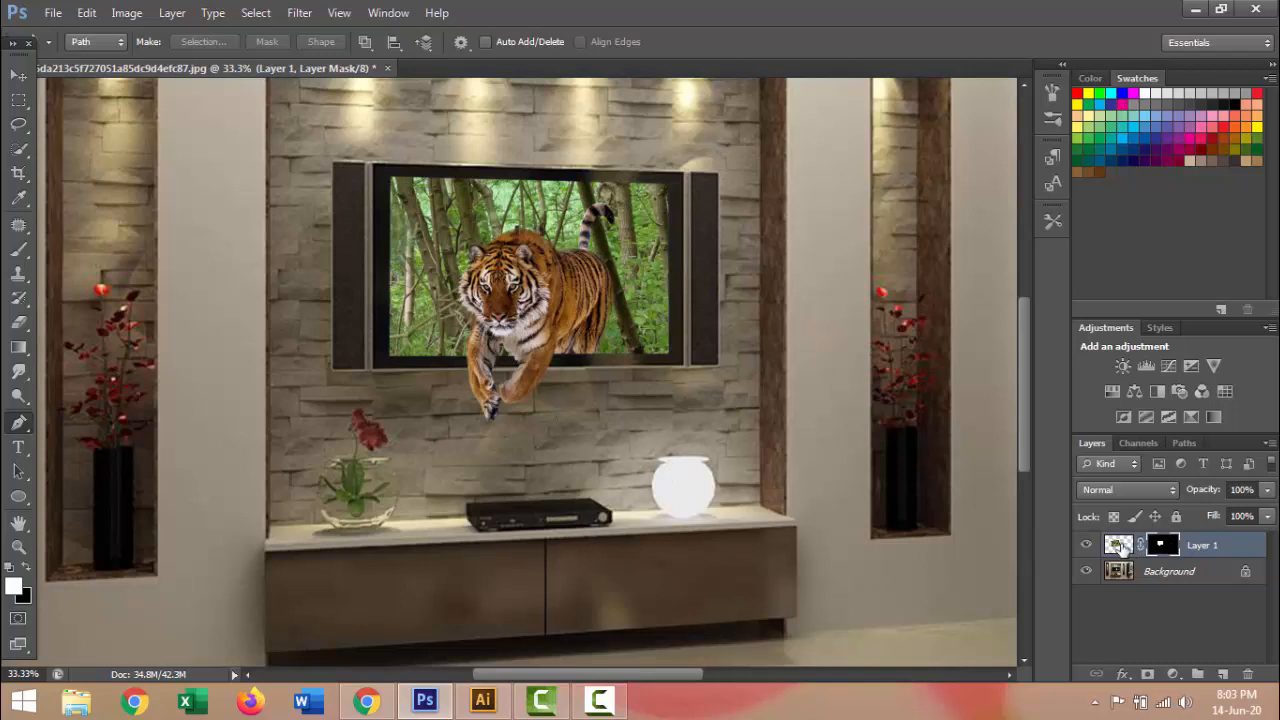
- Target Layer 1's image instead of its mask and darken it with a Curves adjustment on the RGB channel
click(1119, 547)
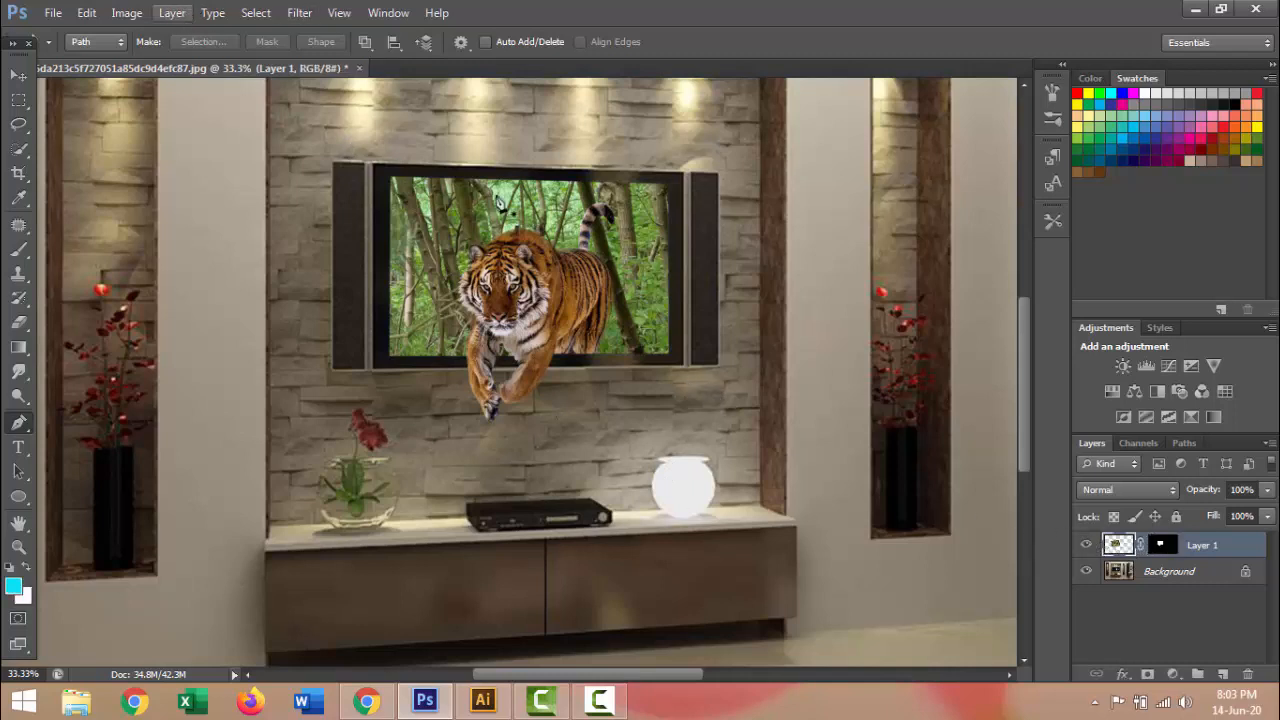
click(126, 13)
mouse_move(155, 60)
click(439, 97)
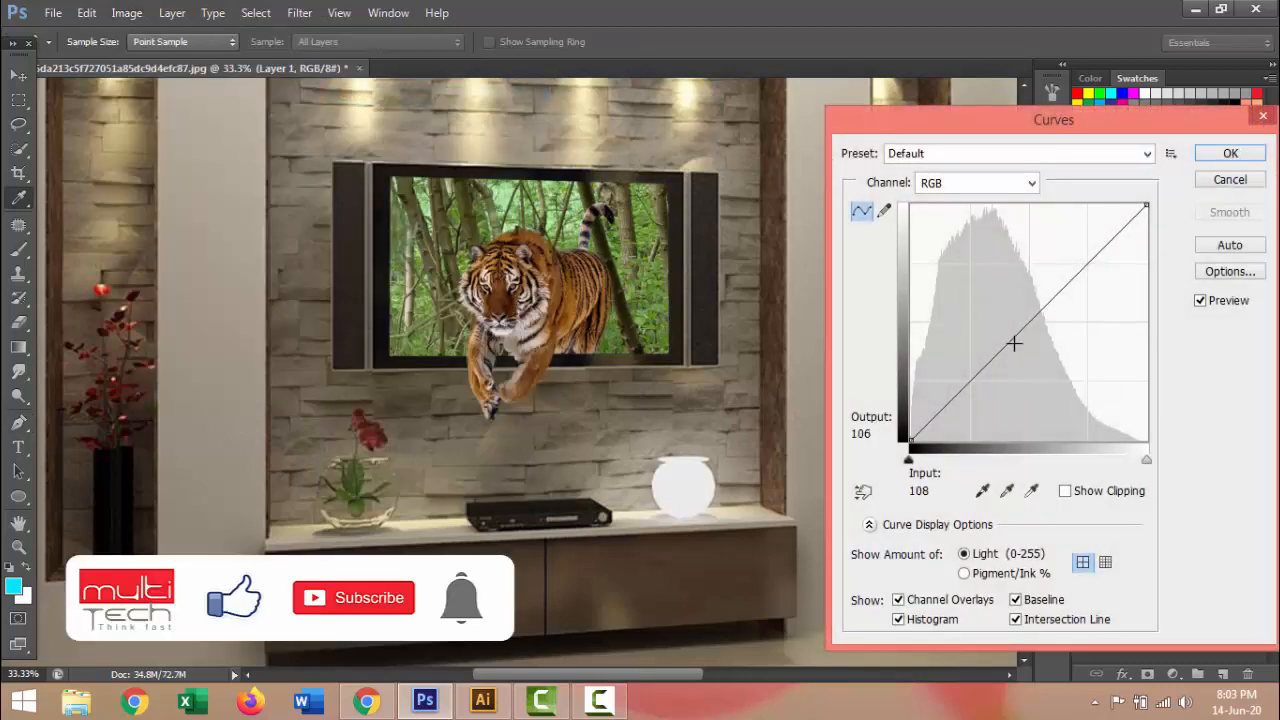
mouse_move(1011, 341)
mouse_down()
mouse_move(1017, 356)
mouse_move(1015, 345)
mouse_up()
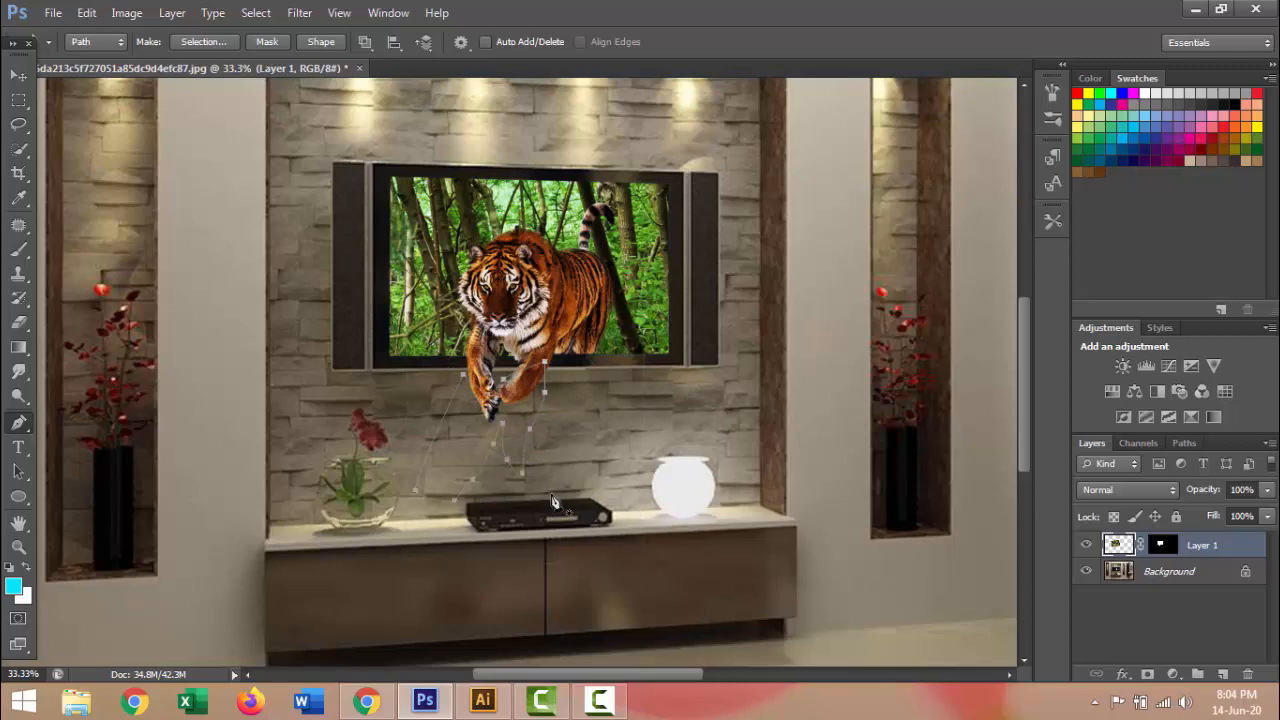
- Set the foreground color to black for the shadow
right_click(477, 434)
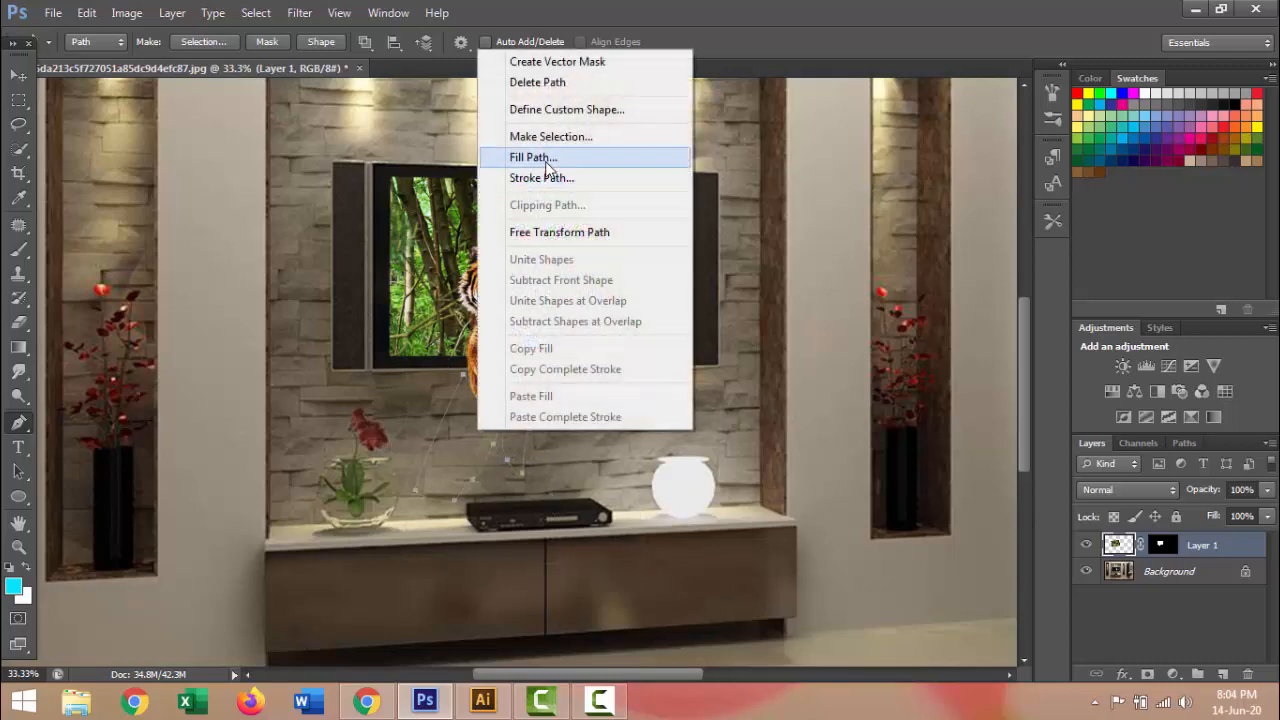
click(15, 581)
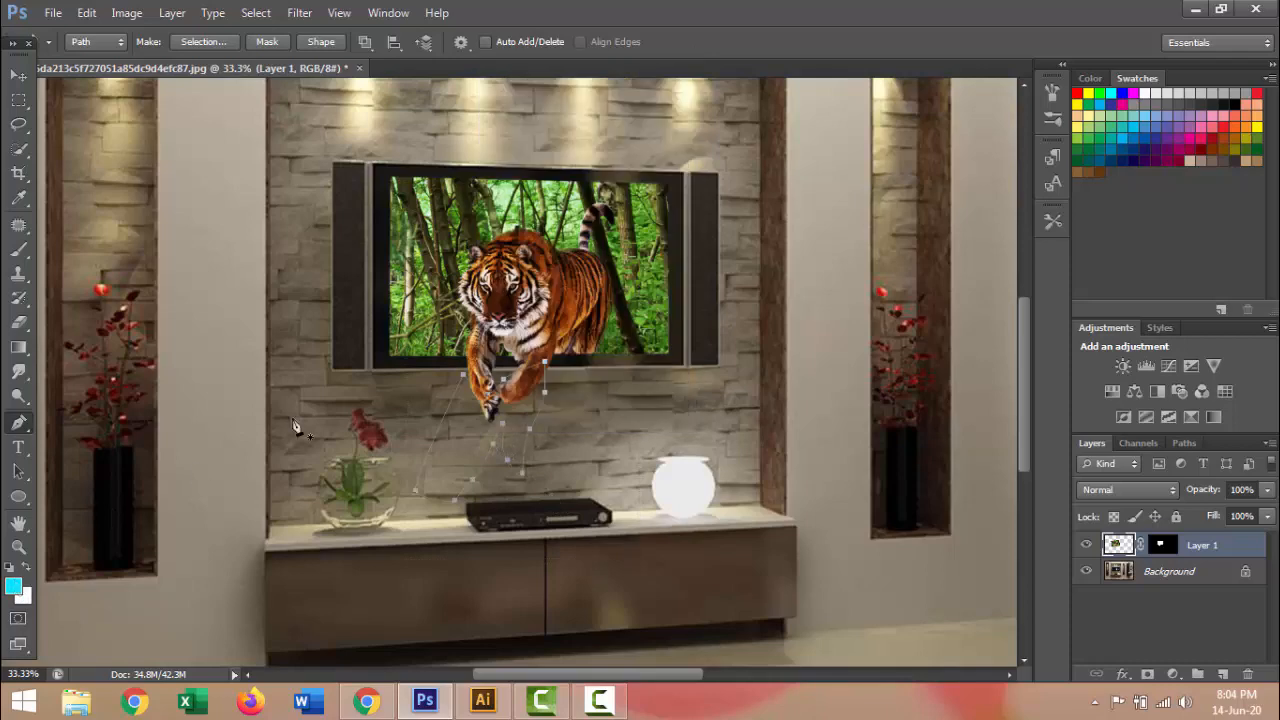
click(14, 585)
drag(970, 226, 984, 398)
click(1193, 151)
- Add a new layer above Layer 1 and fill the shadow path below the tiger's front legs with black
click(1222, 674)
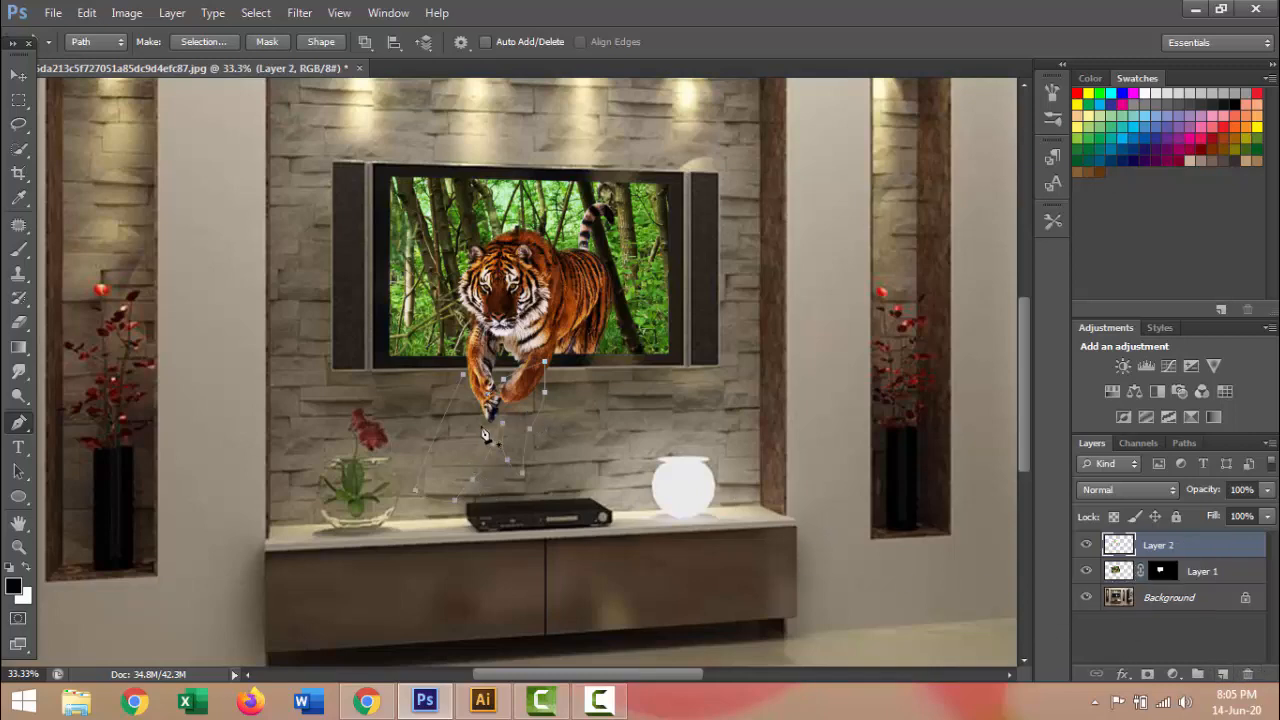
right_click(481, 427)
click(566, 154)
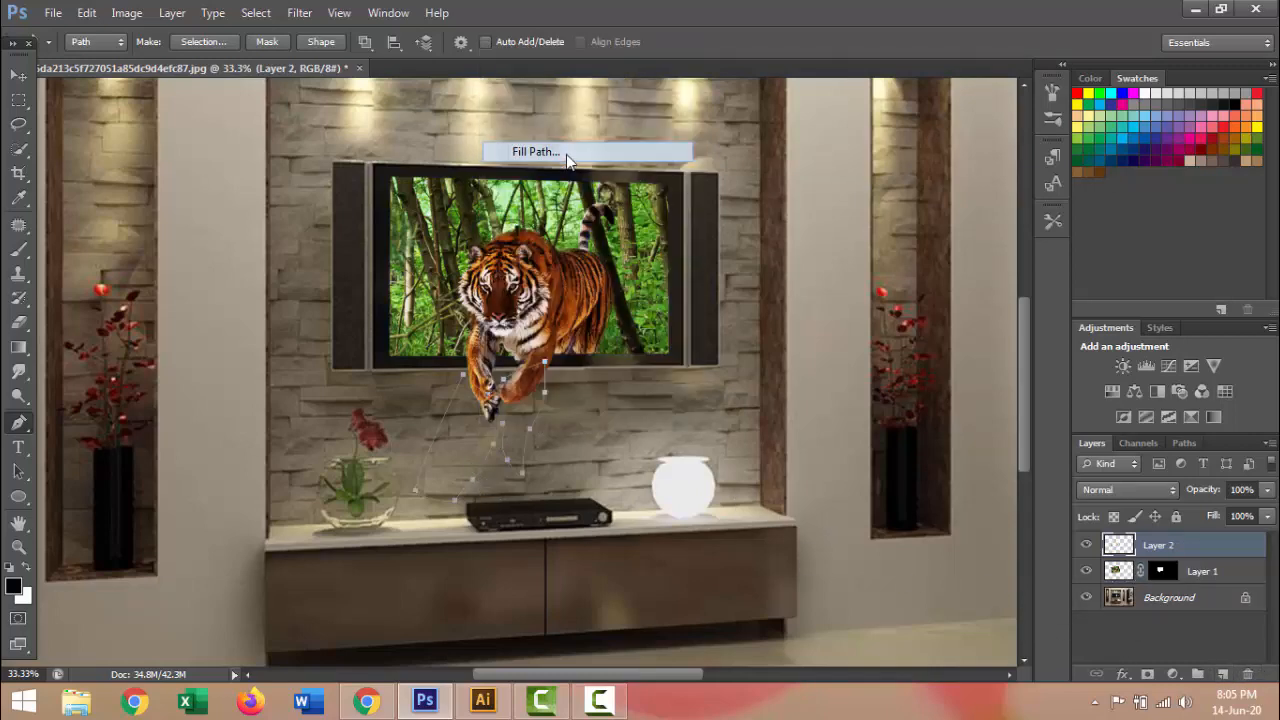
click(763, 168)
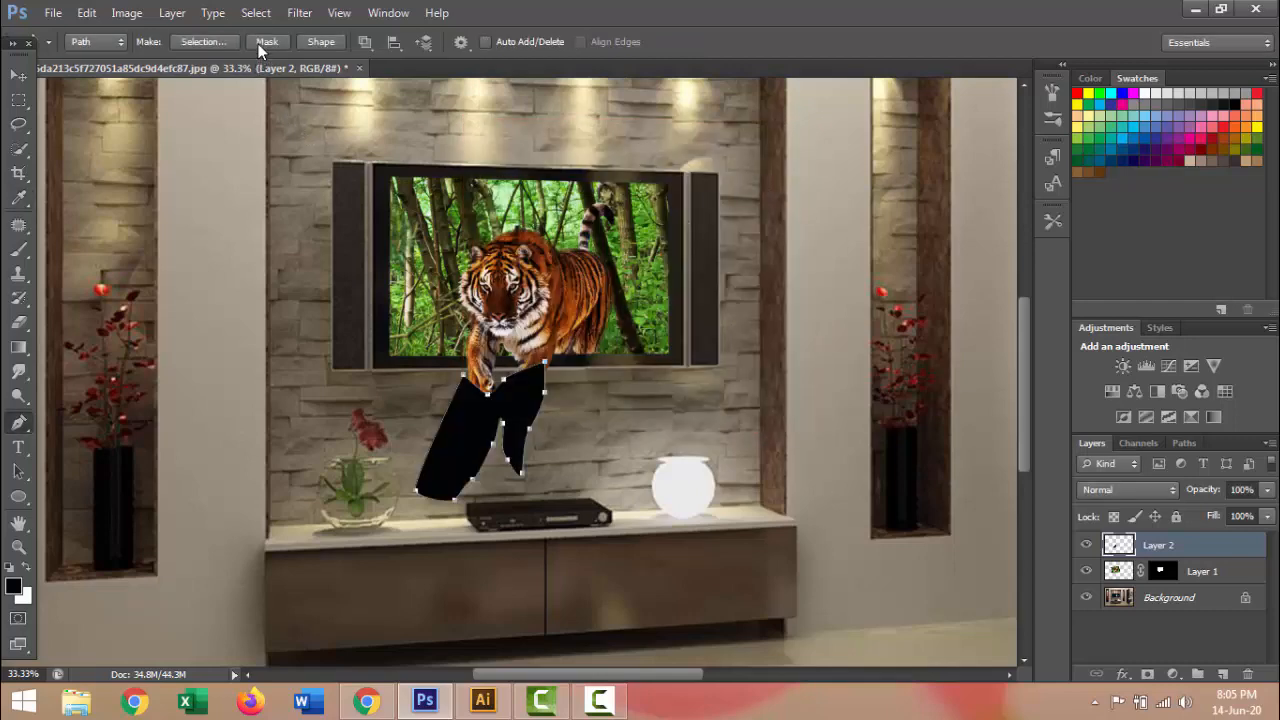
- Soften the black shadow on Layer 2 with a Gaussian Blur and delete the shadow path
click(299, 13)
click(600, 338)
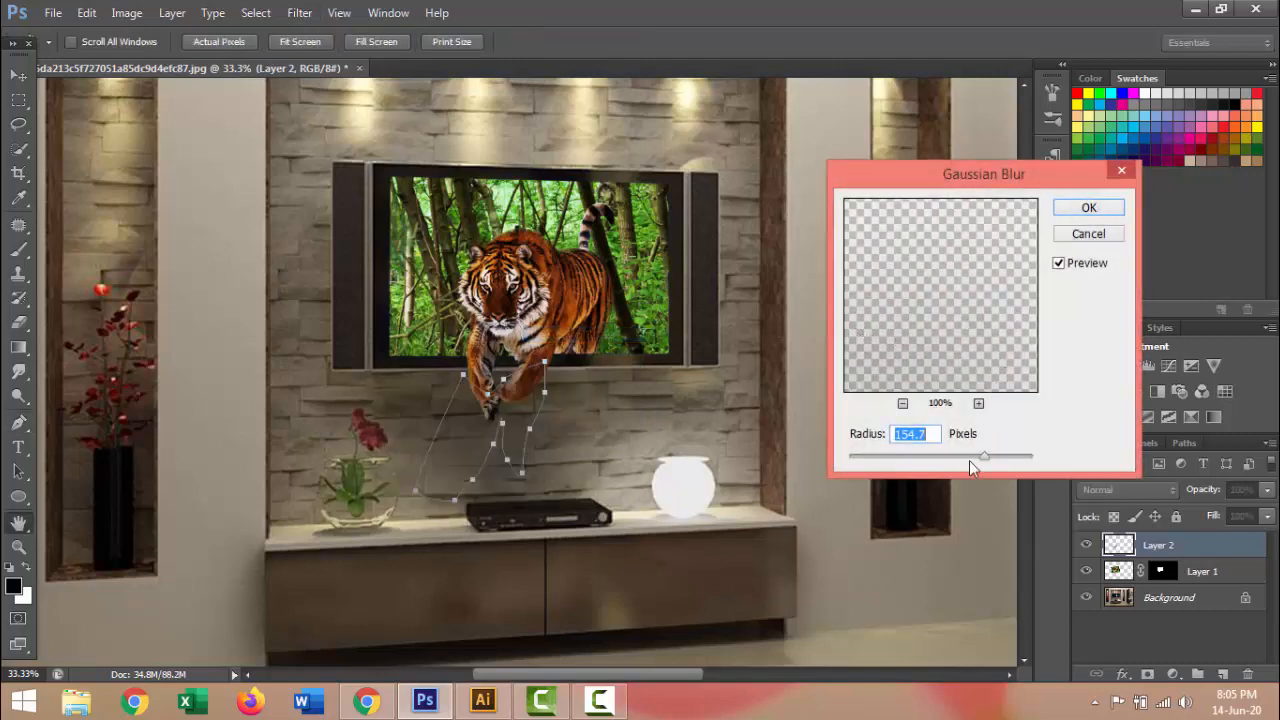
drag(969, 461, 958, 463)
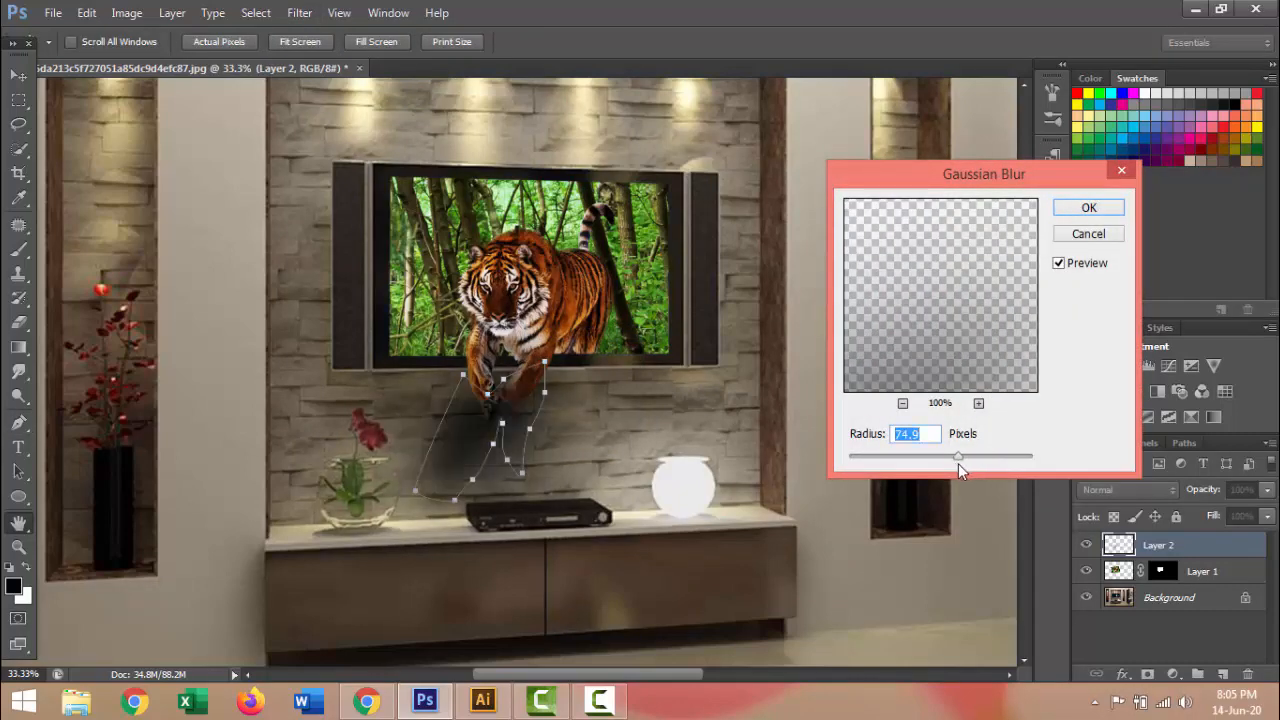
key(Escape)
key(p)
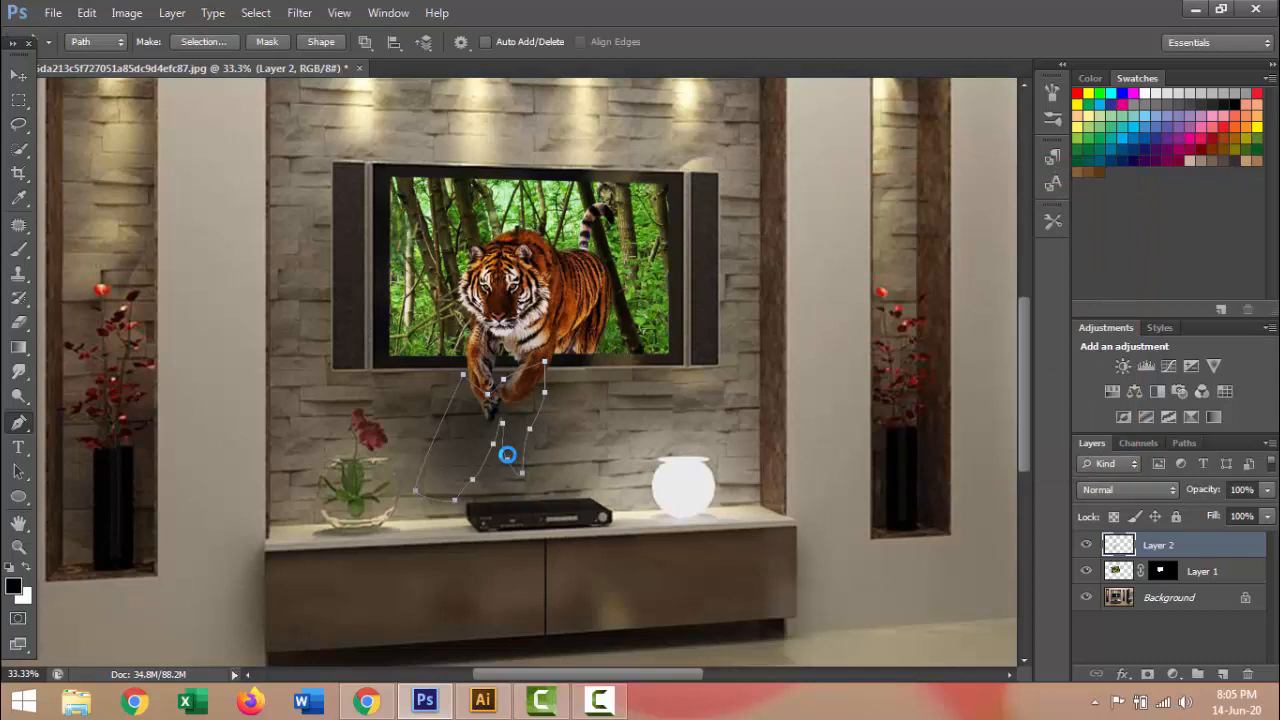
key(Delete)
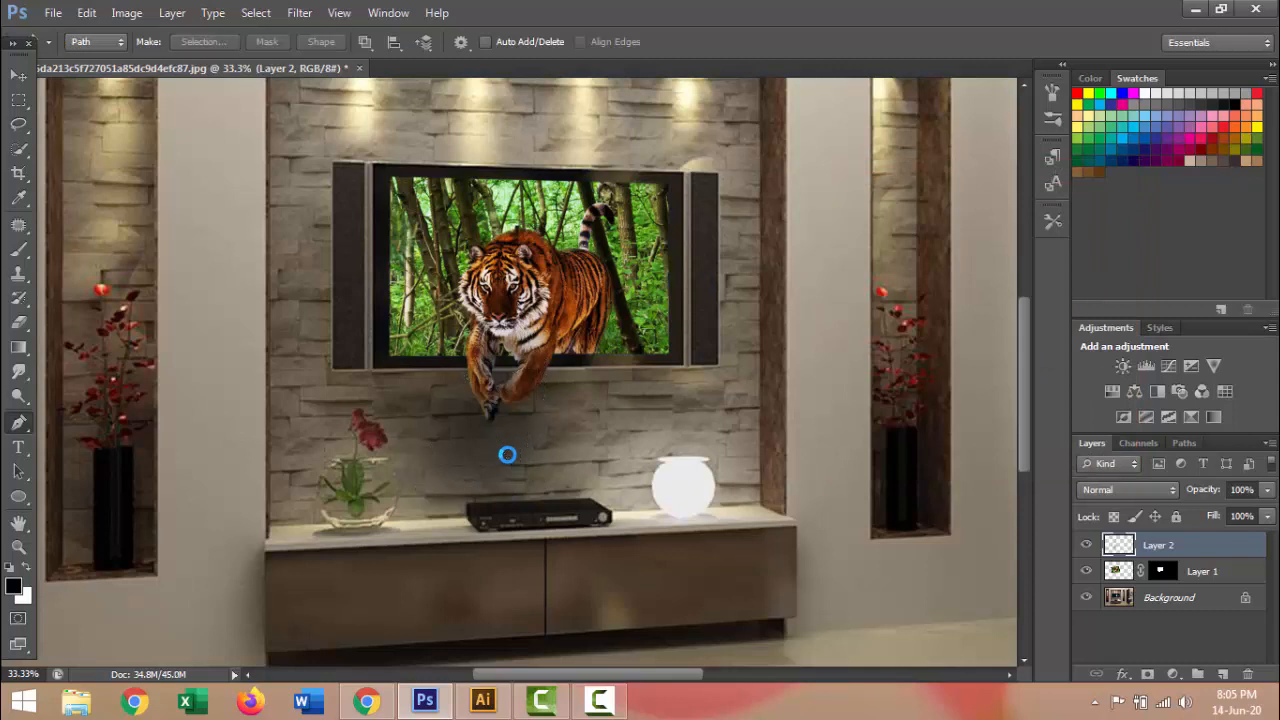
- Free-transform the shadow, narrowing it to about 76% width and moving it up behind the tiger's front paws
key(ctrl+t)
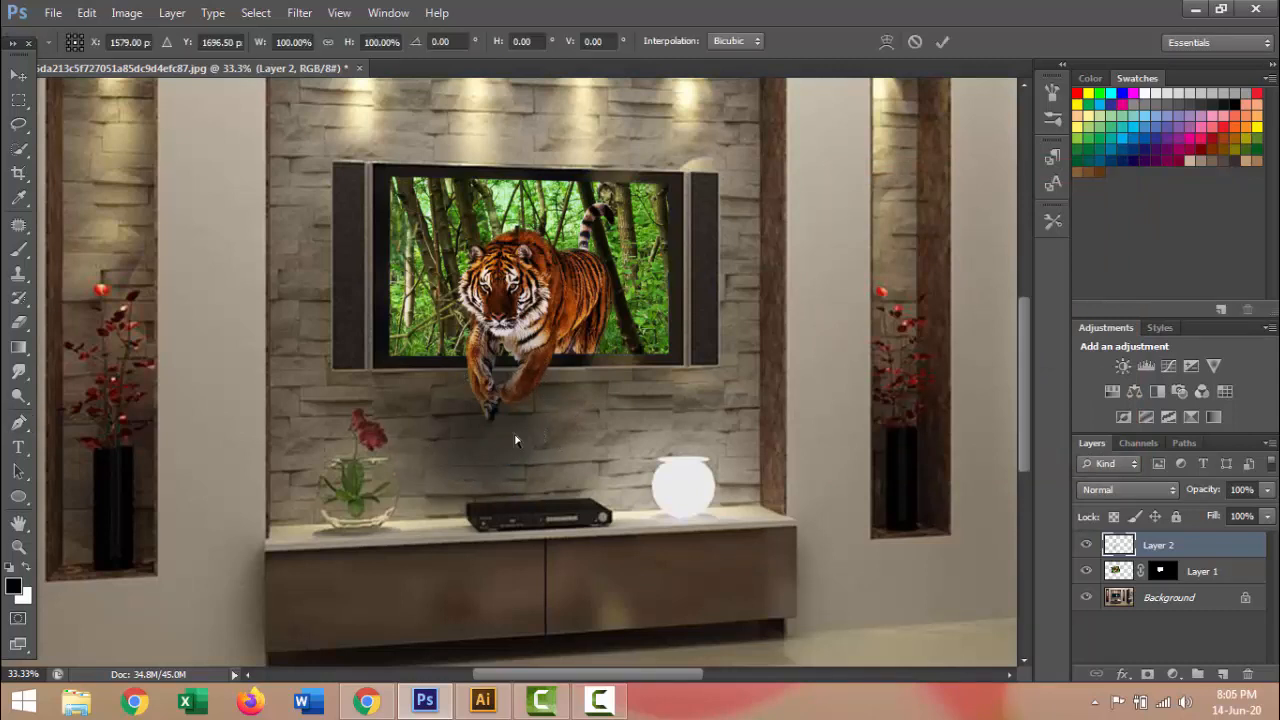
drag(330, 434, 351, 434)
drag(634, 434, 582, 434)
drag(481, 434, 497, 413)
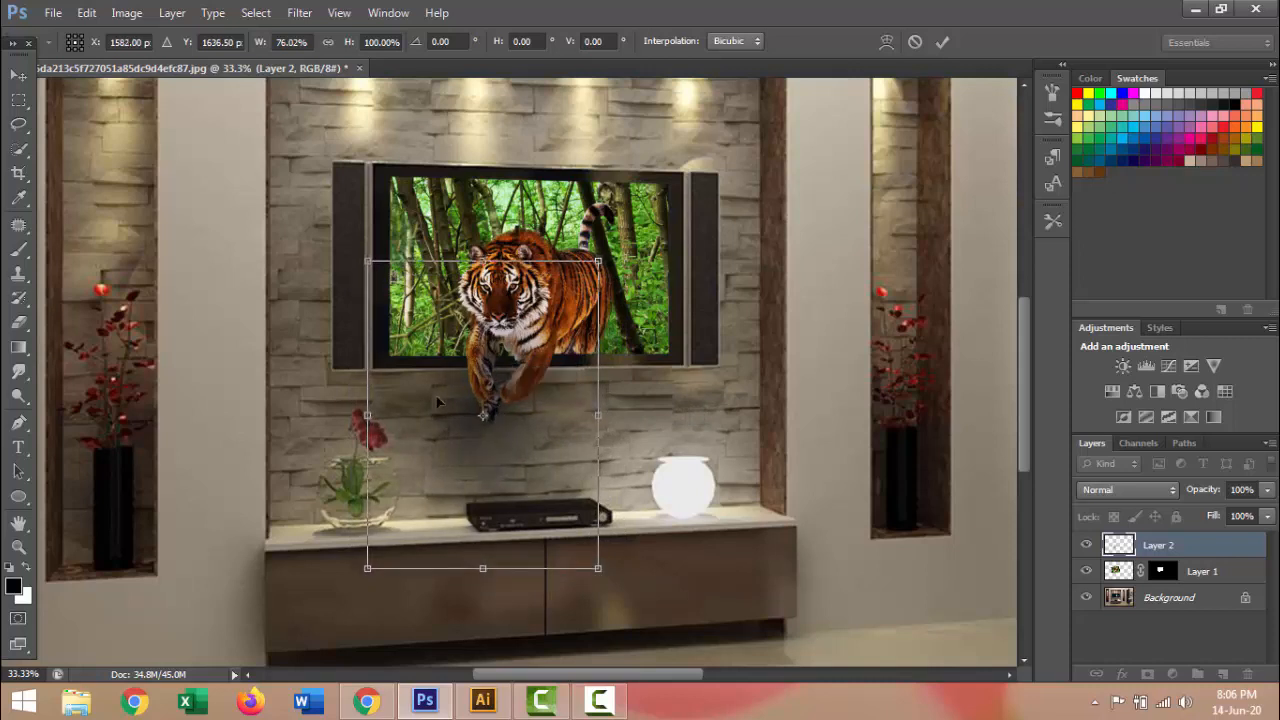